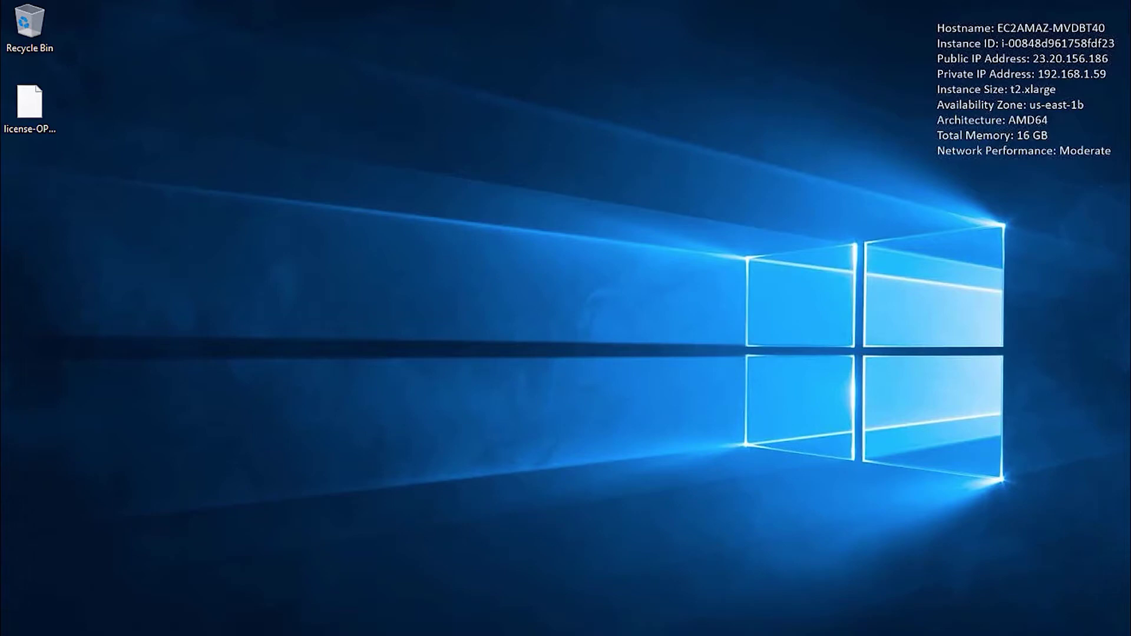
# - Open Task Manager and stop the qtest service
pyautogui.rightClick(348, 631)
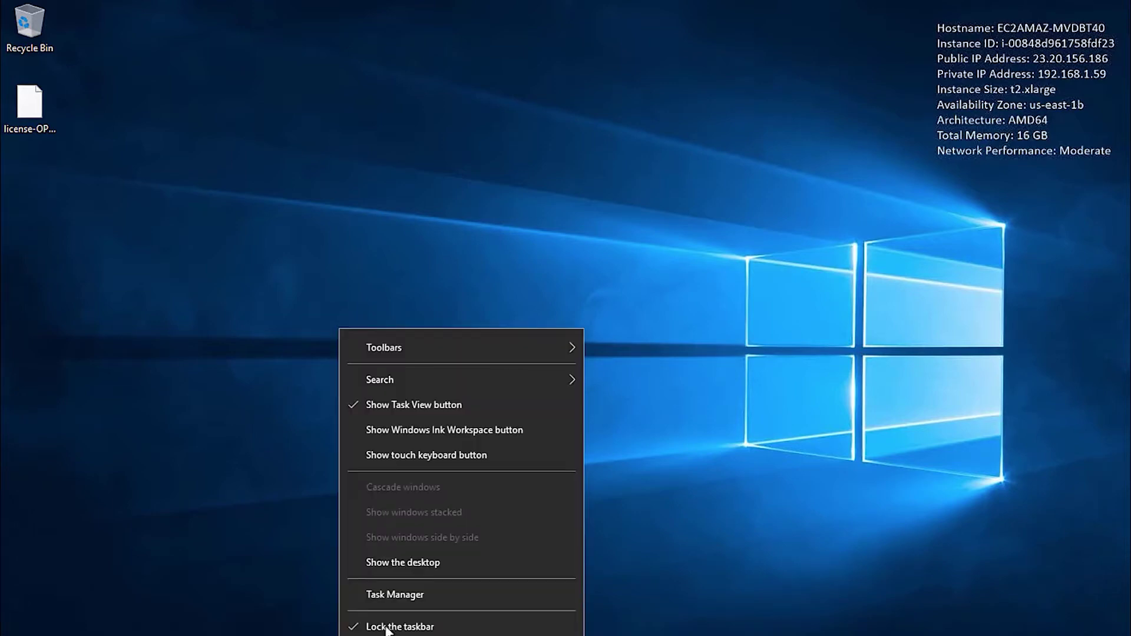
pyautogui.click(423, 593)
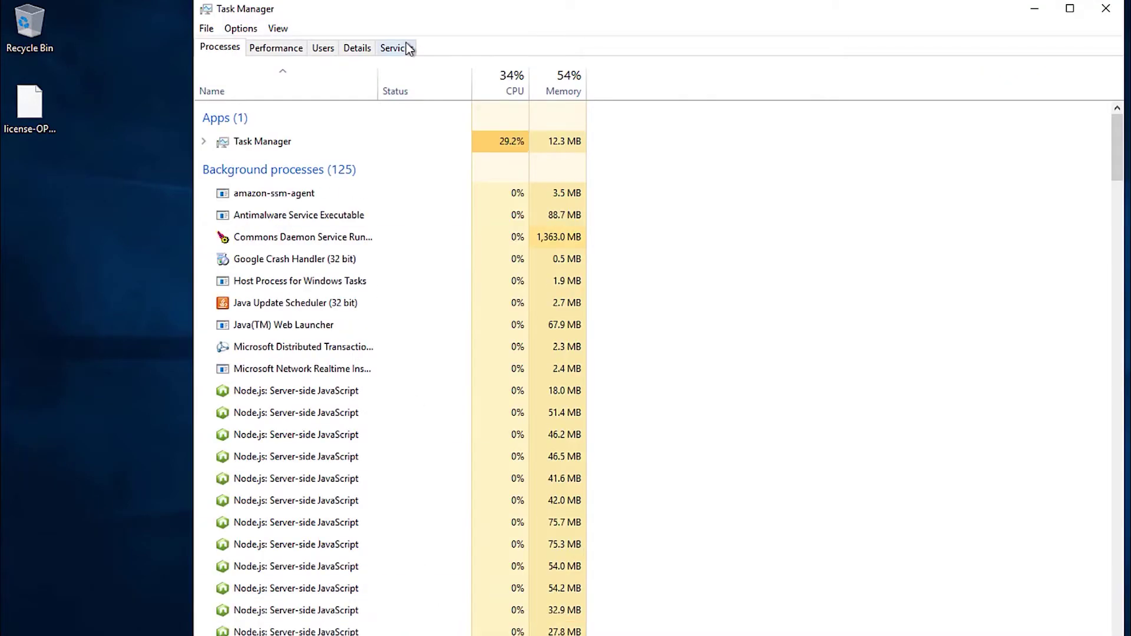
pyautogui.click(396, 50)
pyautogui.scroll(-20, 296, 276)
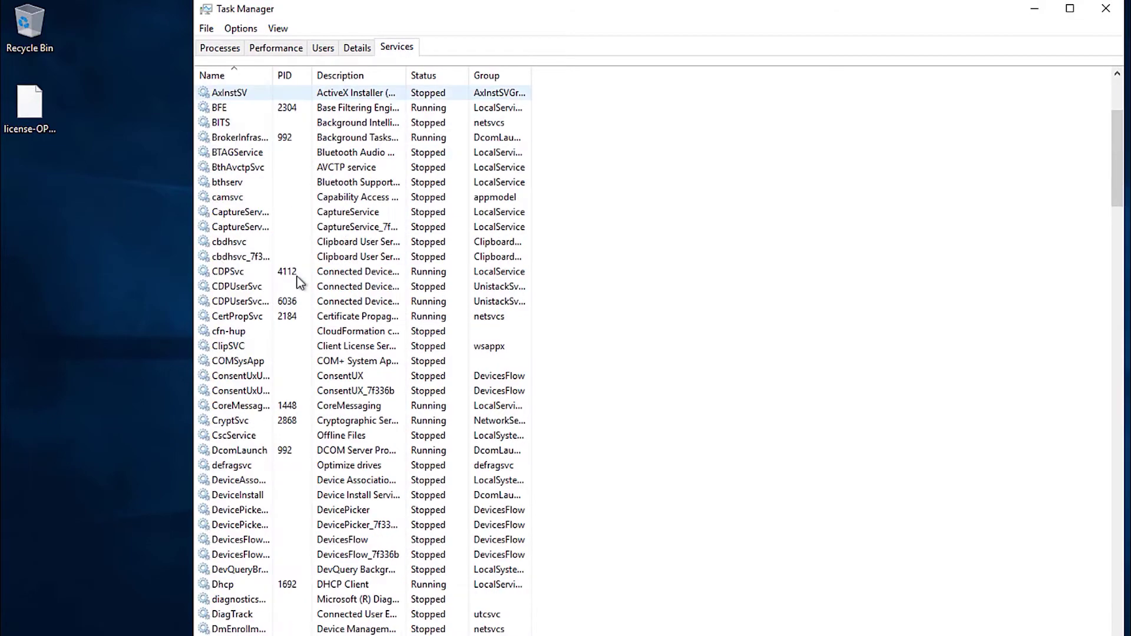
pyautogui.scroll(-18, 297, 277)
pyautogui.scroll(15, 297, 277)
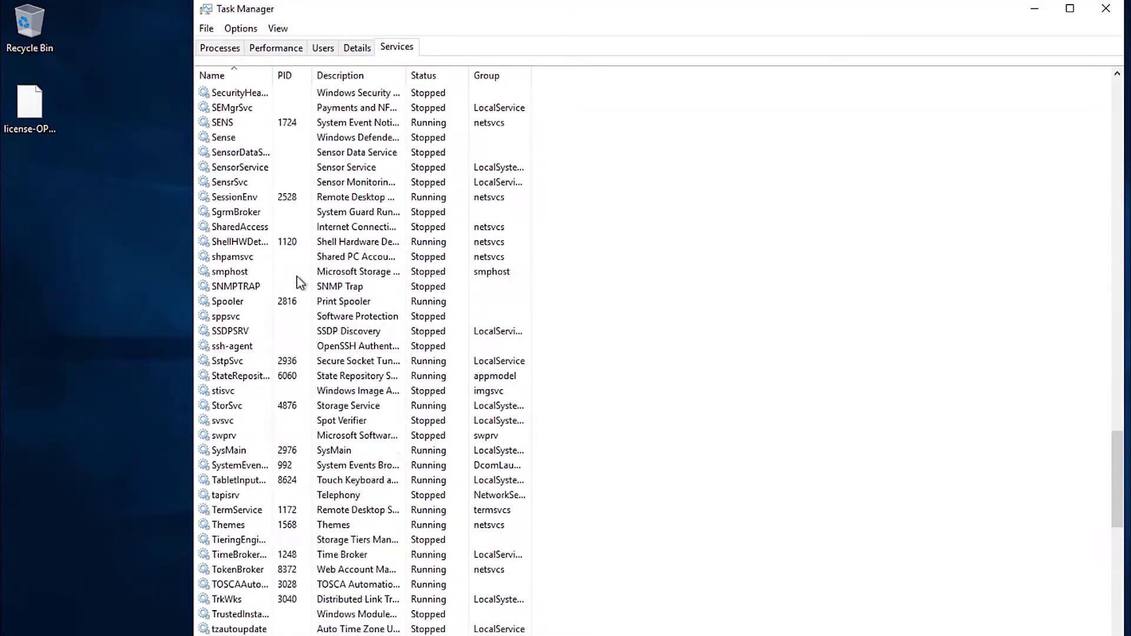
pyautogui.click(251, 215)
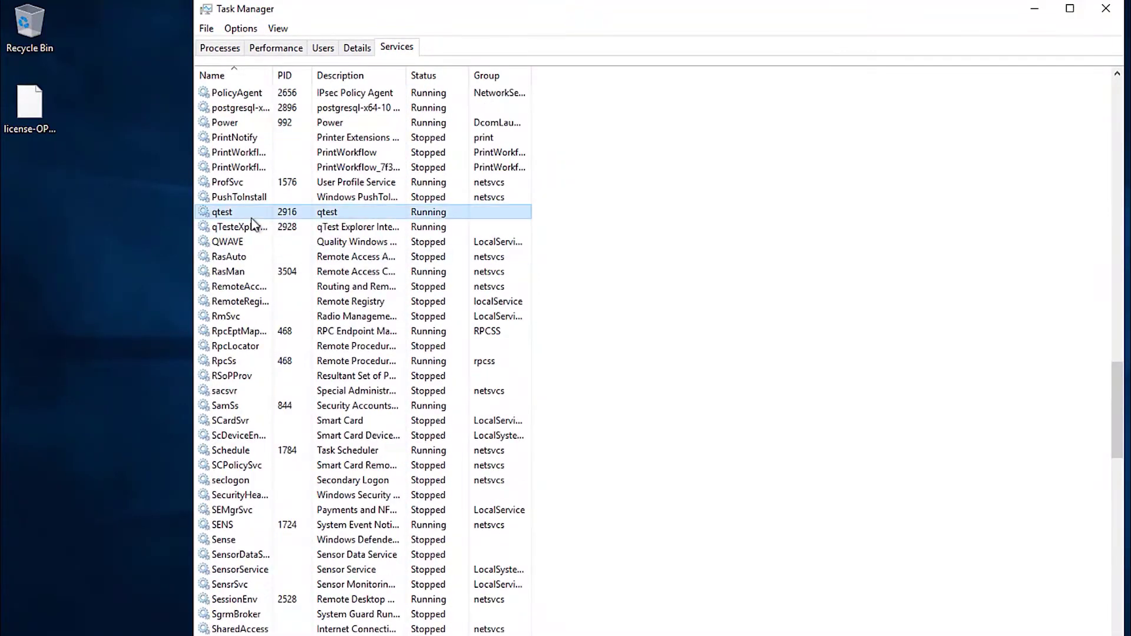
pyautogui.rightClick(251, 216)
pyautogui.click(284, 247)
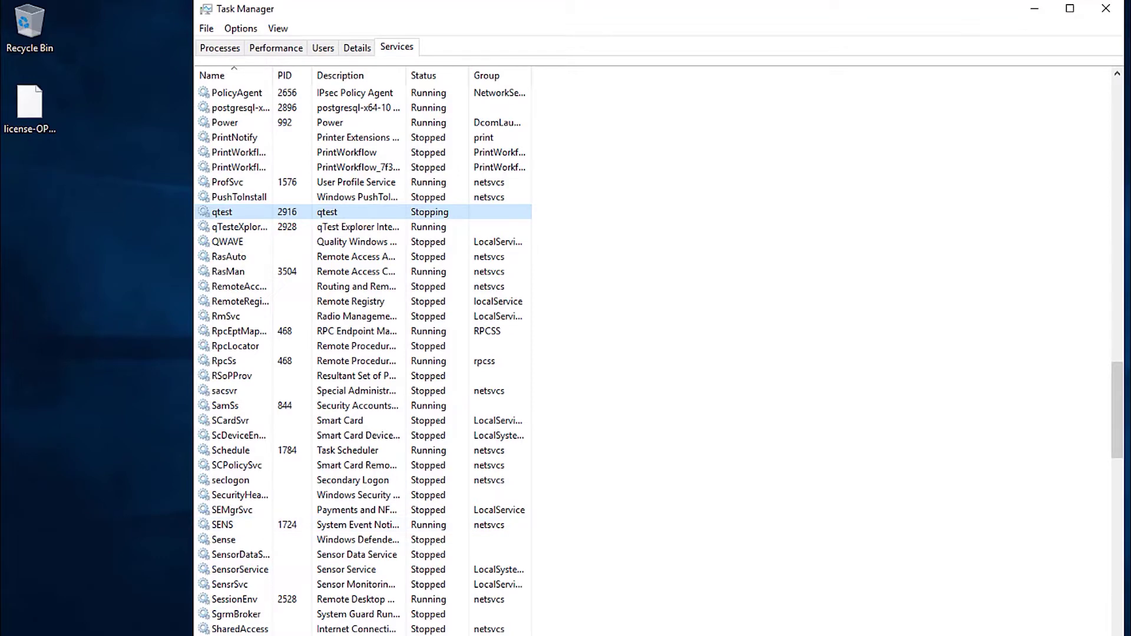
# - Open the build.gradle file from C:\qtest99\qtestctl\manager for editing in Notepad++
pyautogui.press('super+e')
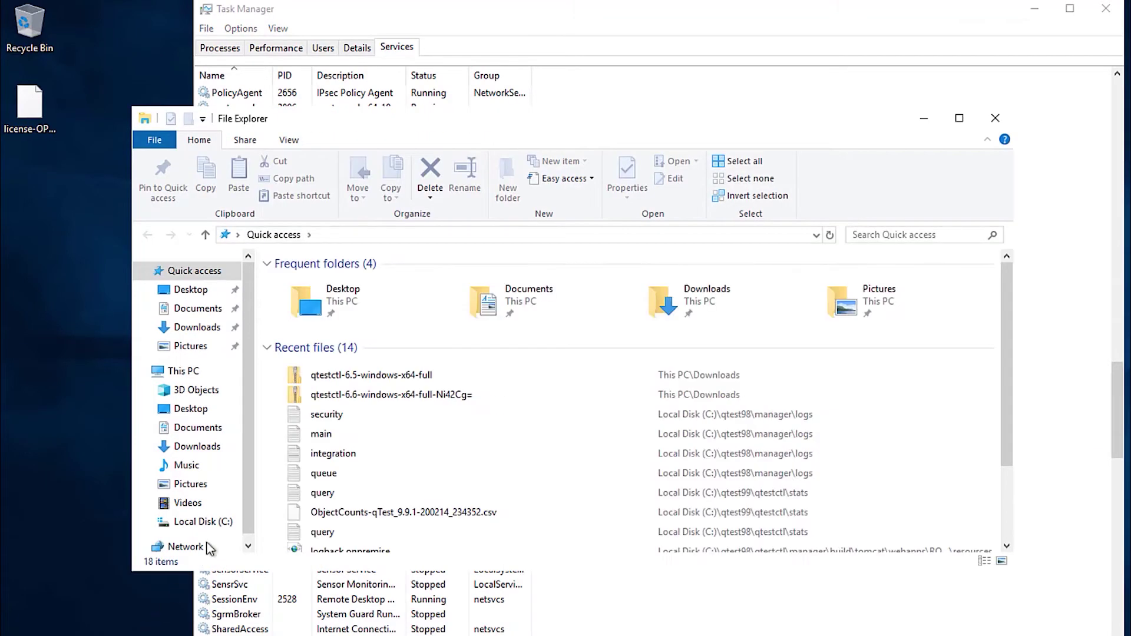
pyautogui.click(212, 524)
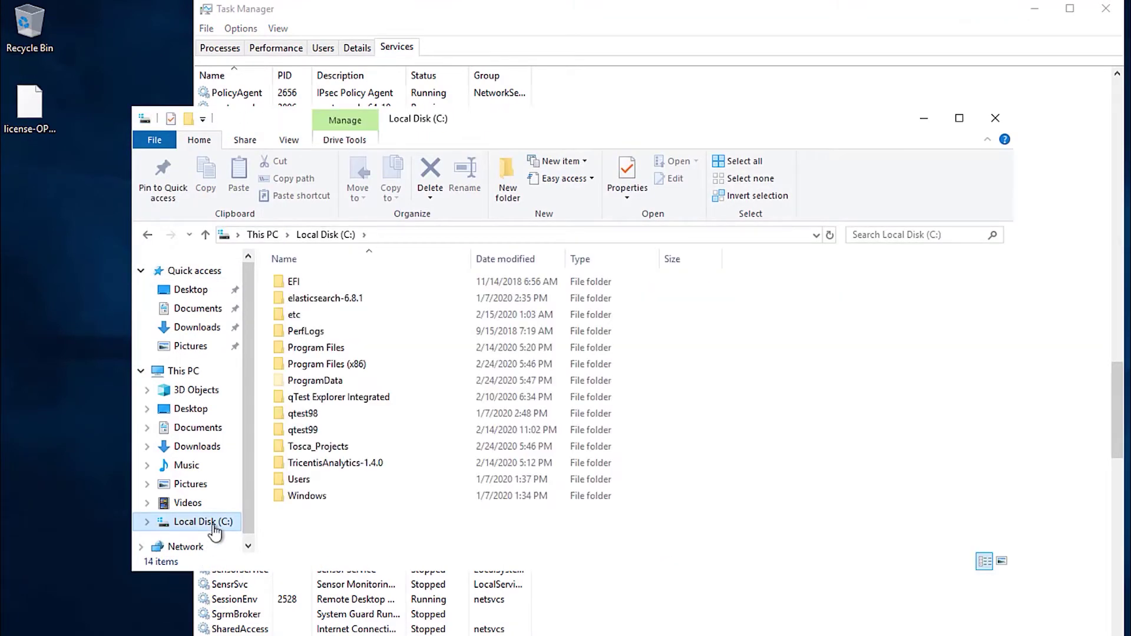
pyautogui.doubleClick(304, 431)
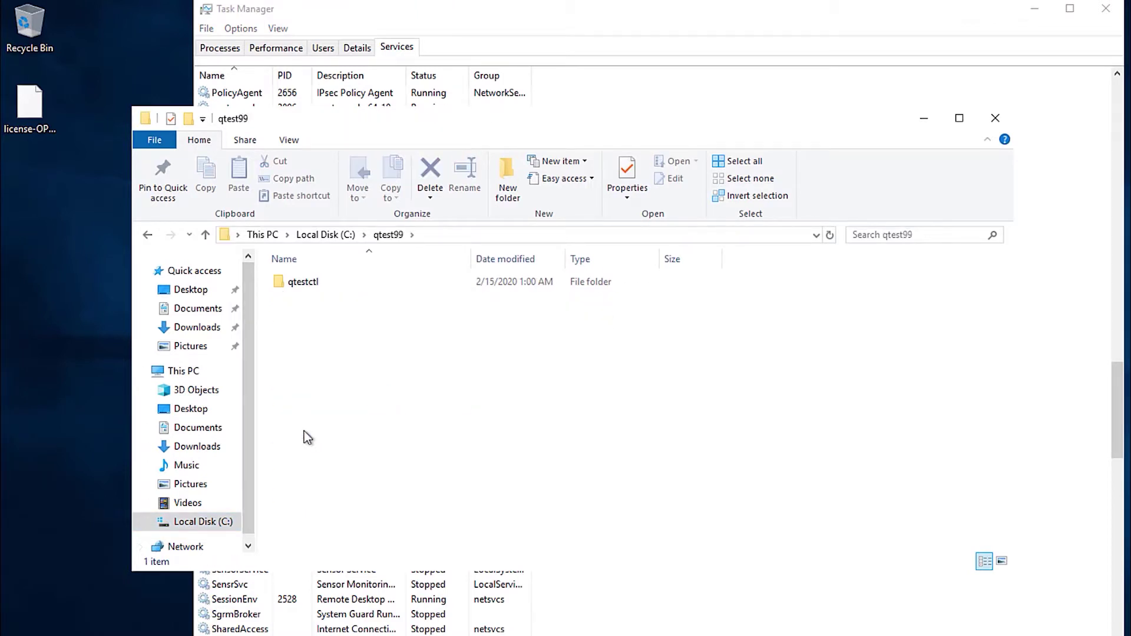
pyautogui.doubleClick(304, 281)
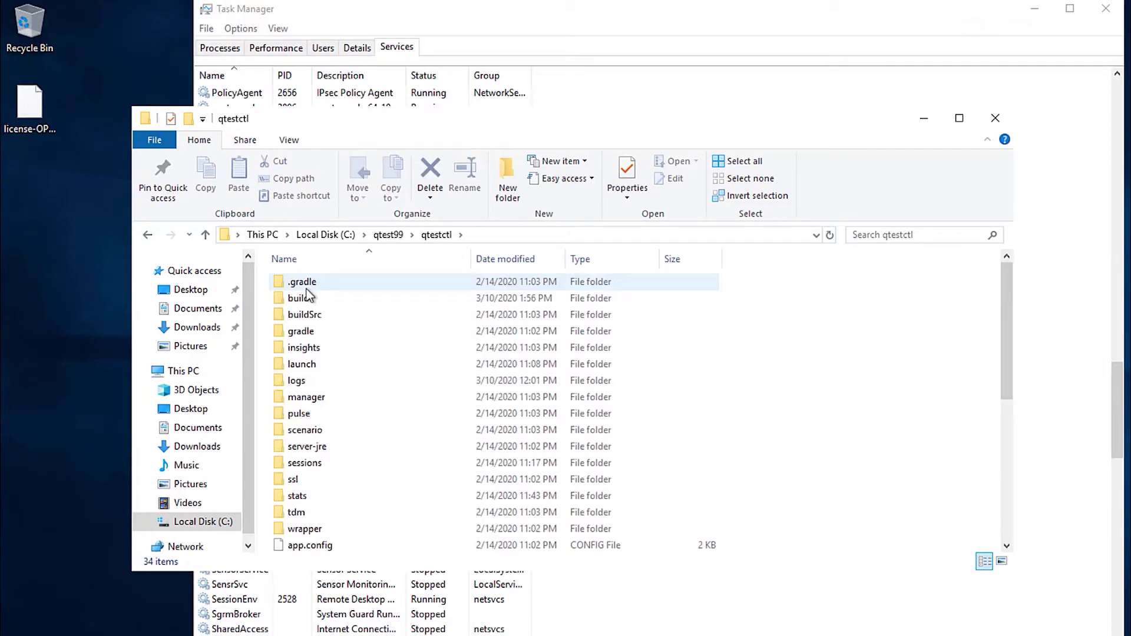
pyautogui.doubleClick(321, 401)
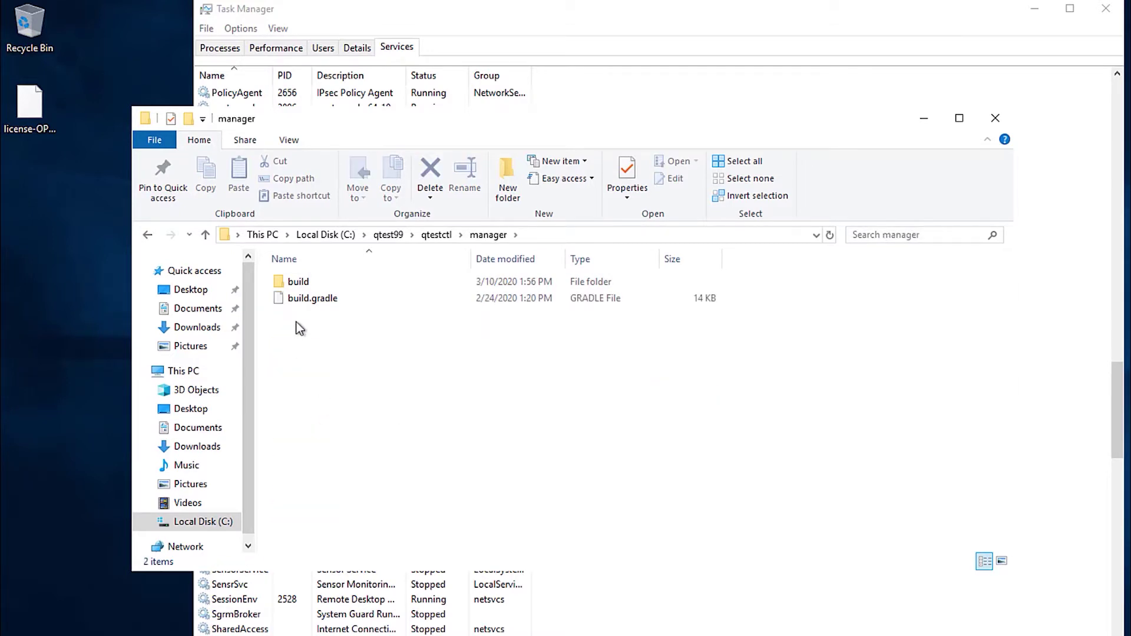
pyautogui.moveTo(309, 301)
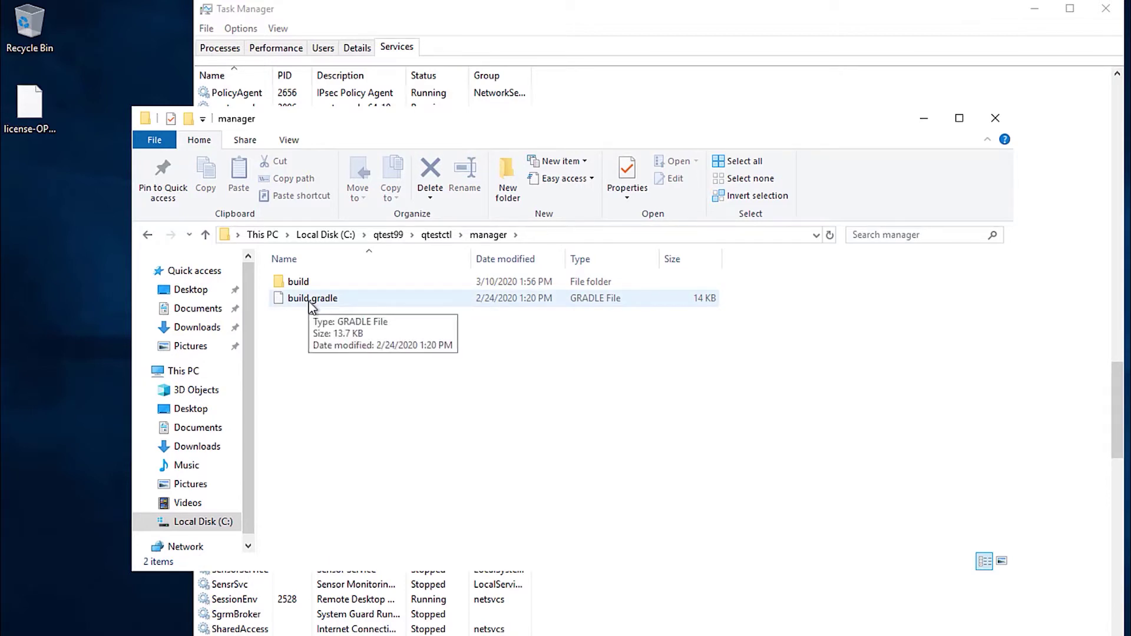
pyautogui.rightClick(309, 303)
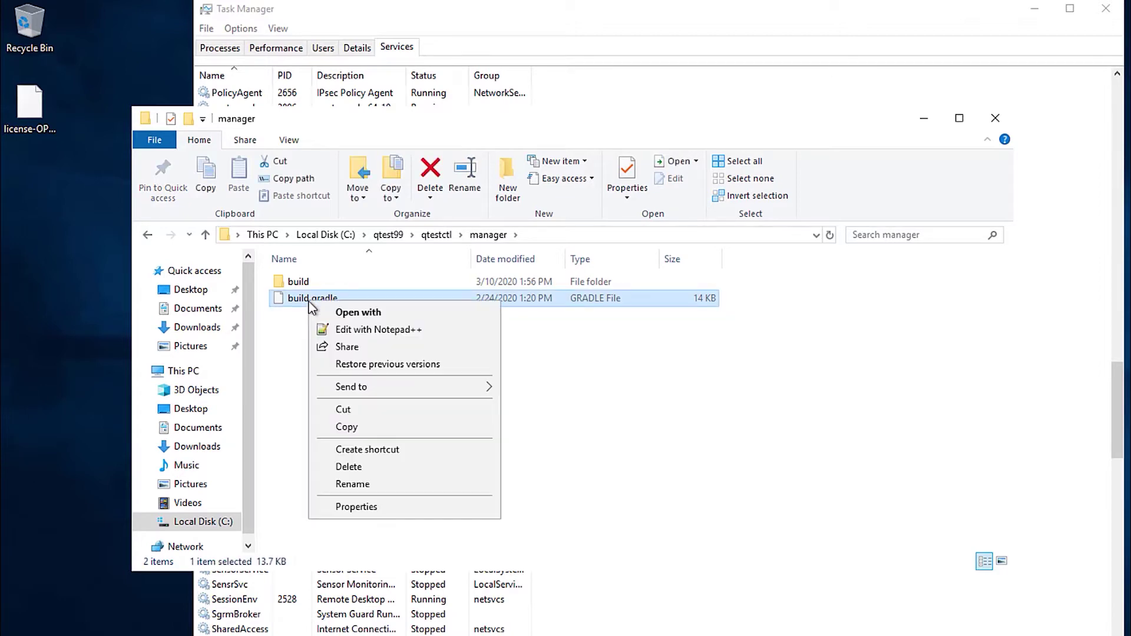
pyautogui.click(335, 330)
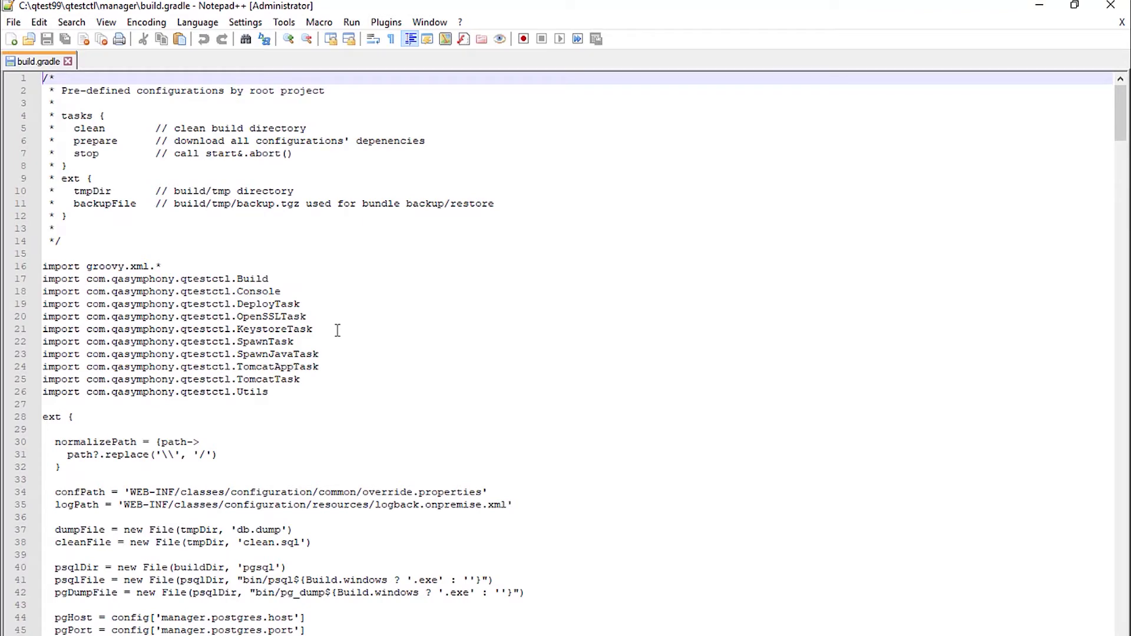
# - Search build.gradle for "XMX" and review the Java options along the whole CATALINA_OPTS line
pyautogui.hotkey('ctrl', 'f')
pyautogui.write('XMX')
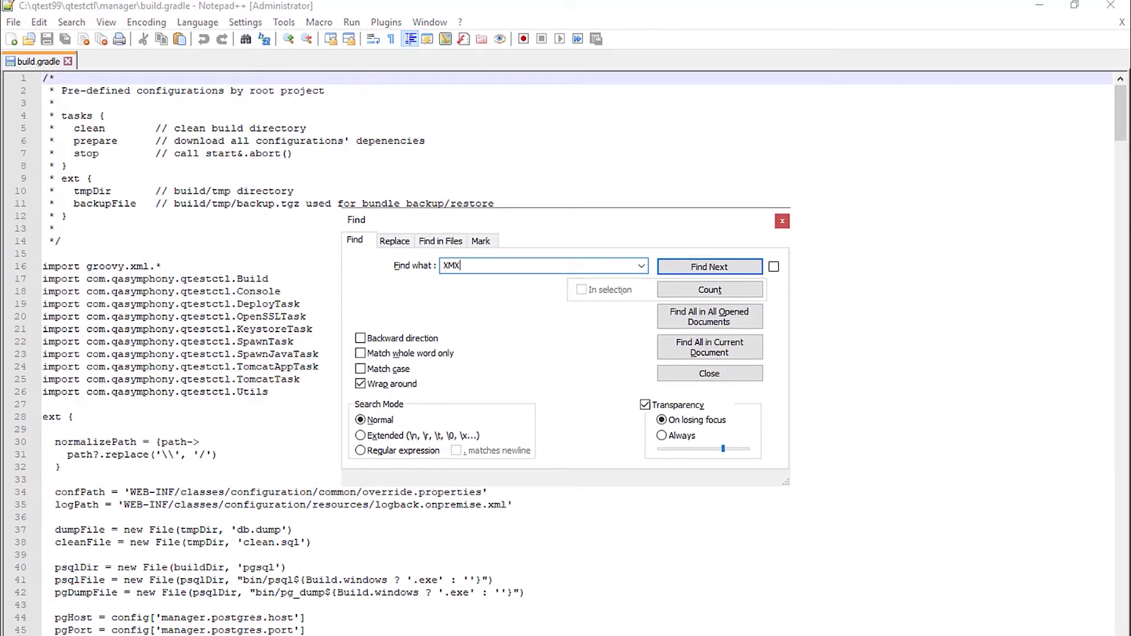
pyautogui.press('Return')
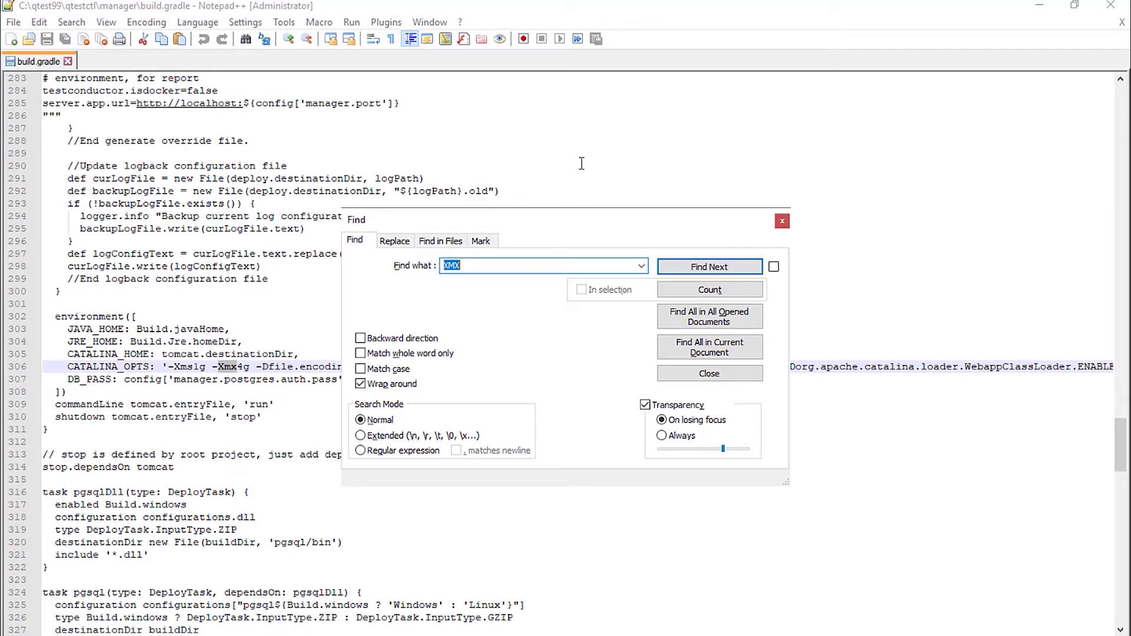
pyautogui.click(782, 221)
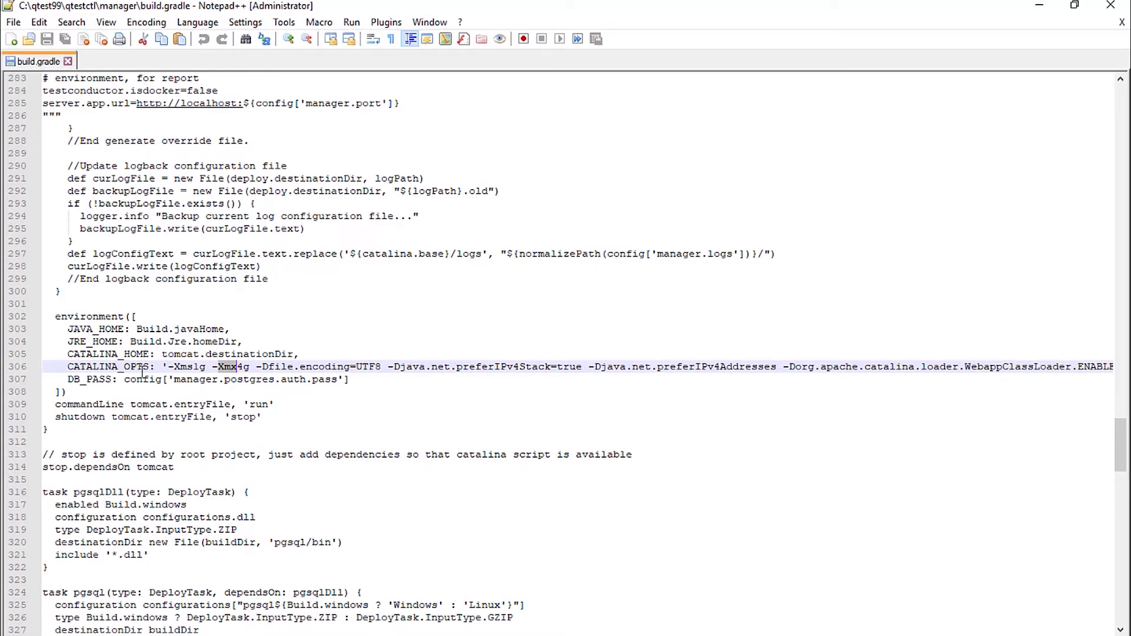
pyautogui.hscroll(10, 142, 371)
pyautogui.hscroll(10, 141, 371)
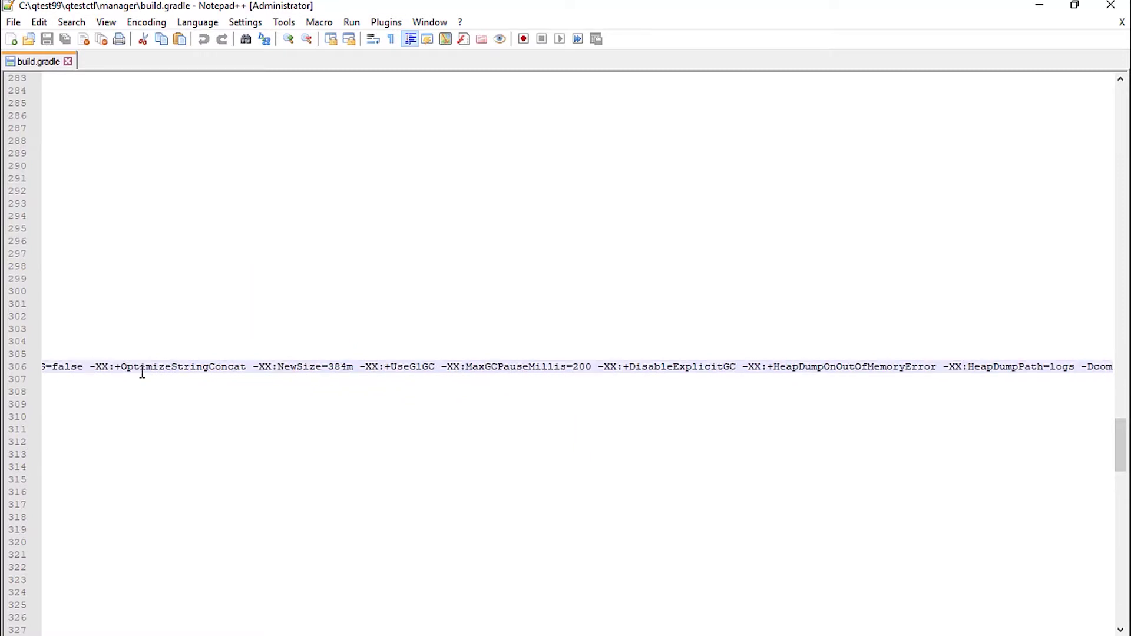
pyautogui.hscroll(4, 141, 371)
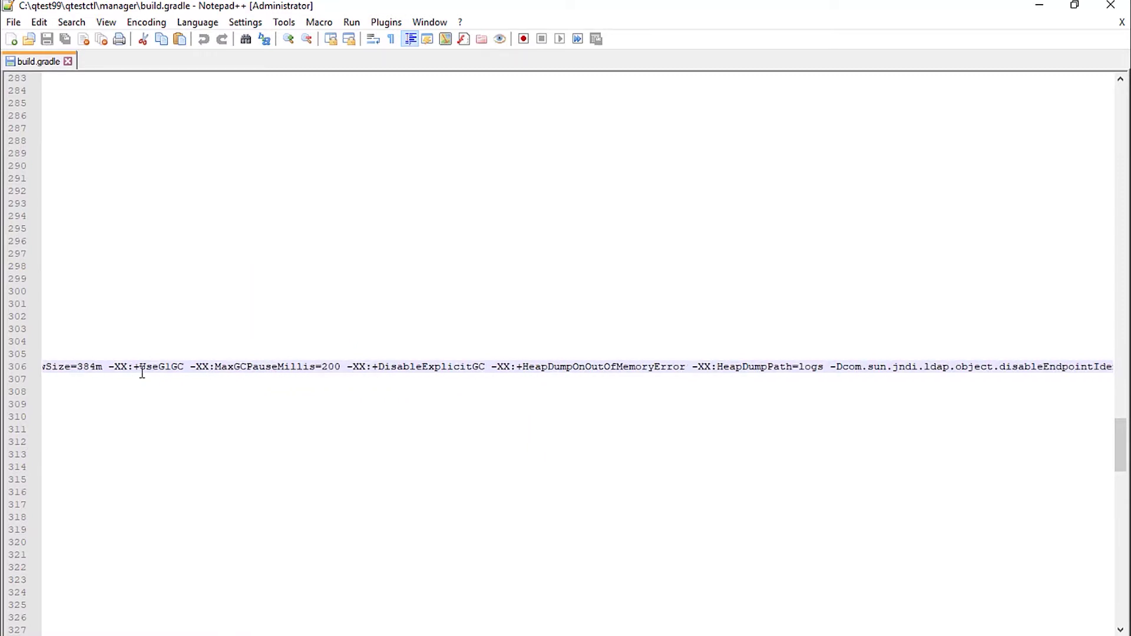
pyautogui.hscroll(8, 141, 372)
pyautogui.hscroll(-12, 142, 373)
pyautogui.hscroll(-18, 142, 373)
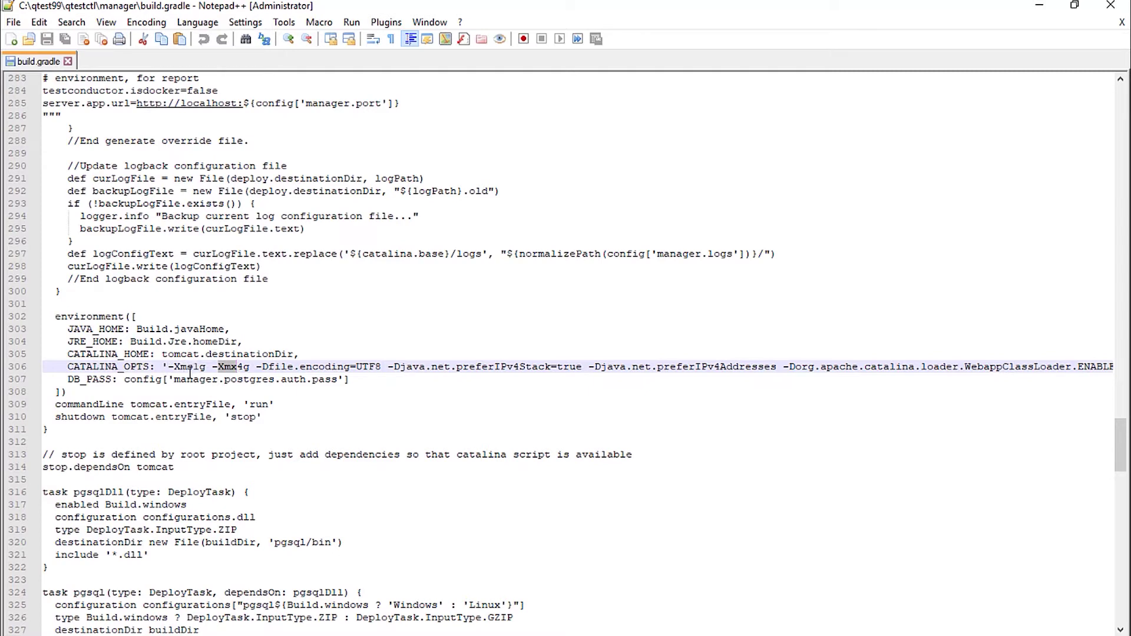
pyautogui.click(243, 366)
# - Switch to Task Manager and check the server's memory capacity and usage
pyautogui.rightClick(564, 635)
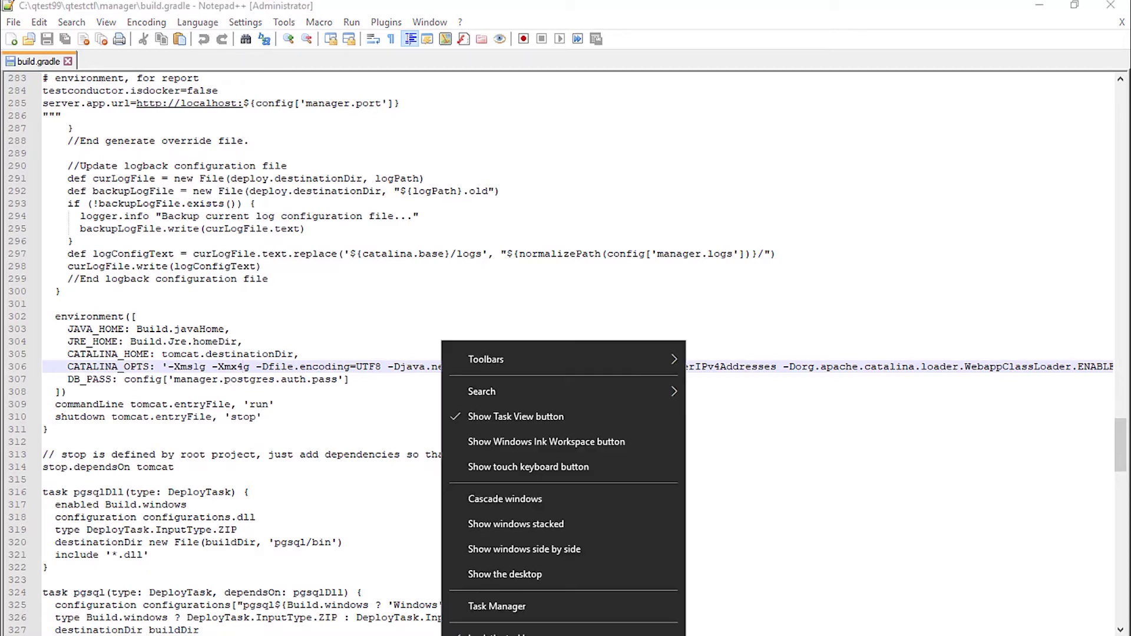
pyautogui.click(506, 606)
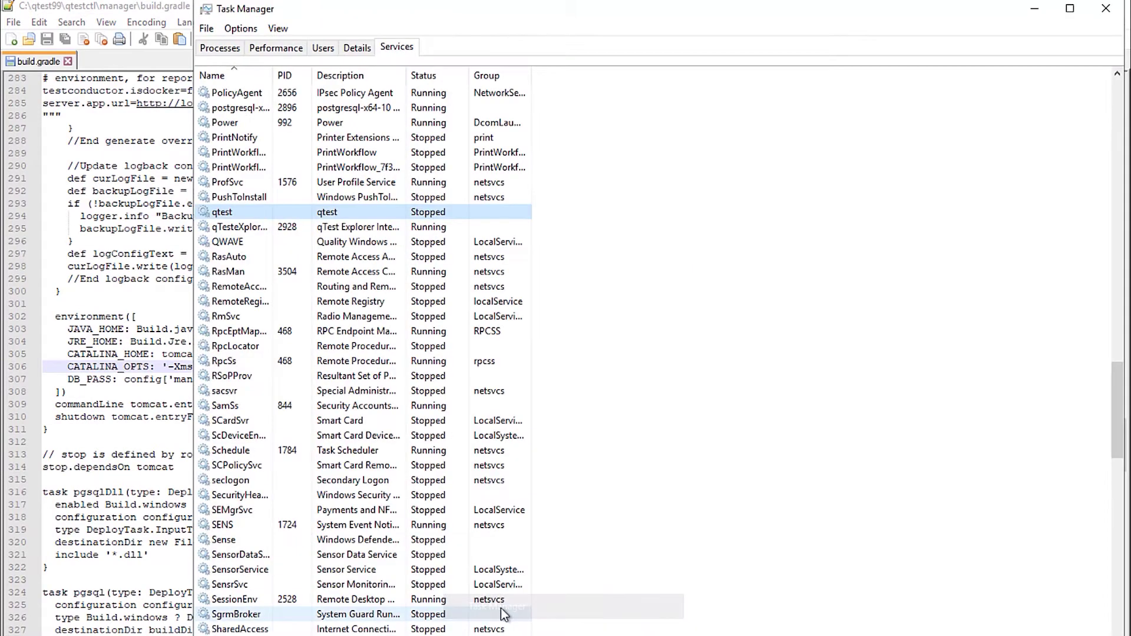
pyautogui.click(270, 49)
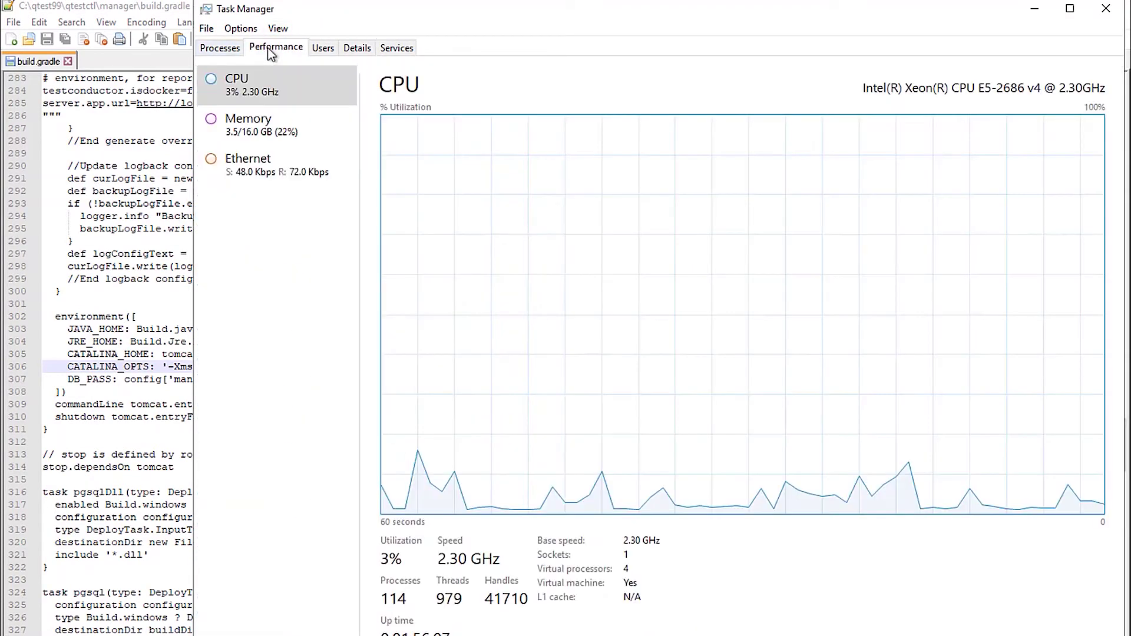
pyautogui.click(253, 134)
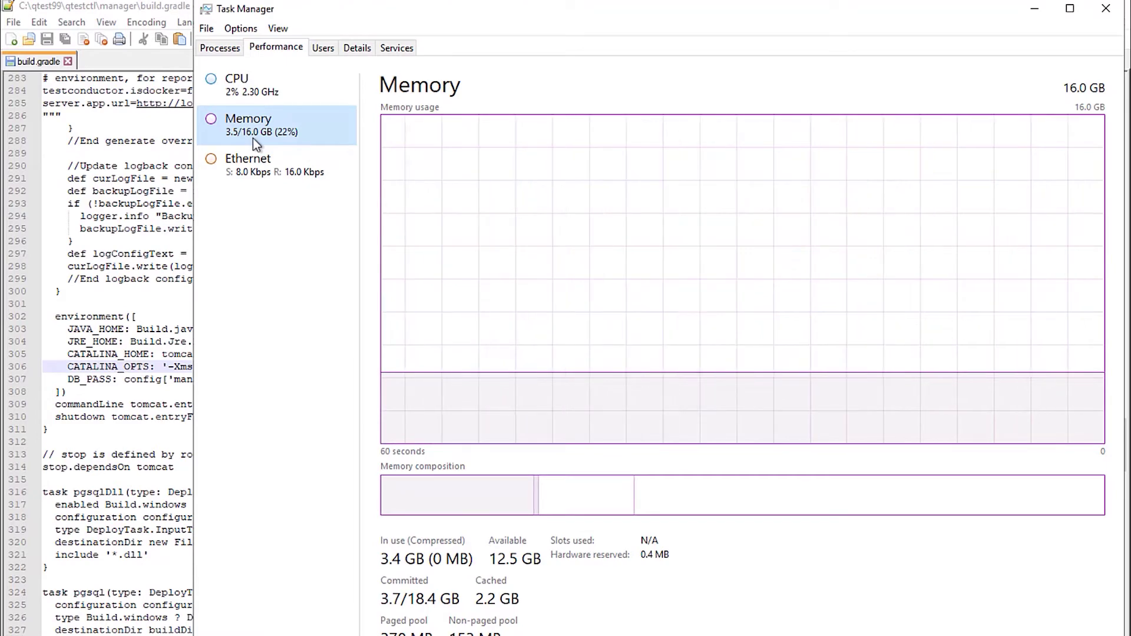
# - Set the -Xmx option in the CATALINA_OPTS line of build.gradle to 8g, then save and close the file
pyautogui.click(154, 380)
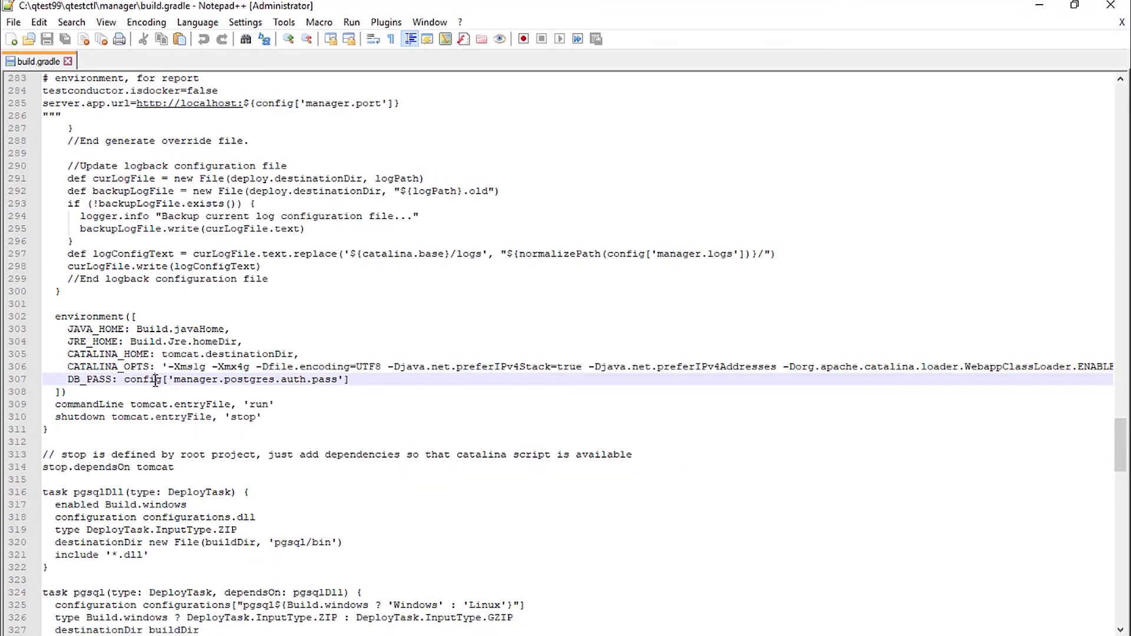
pyautogui.click(243, 366)
pyautogui.press('BackSpace')
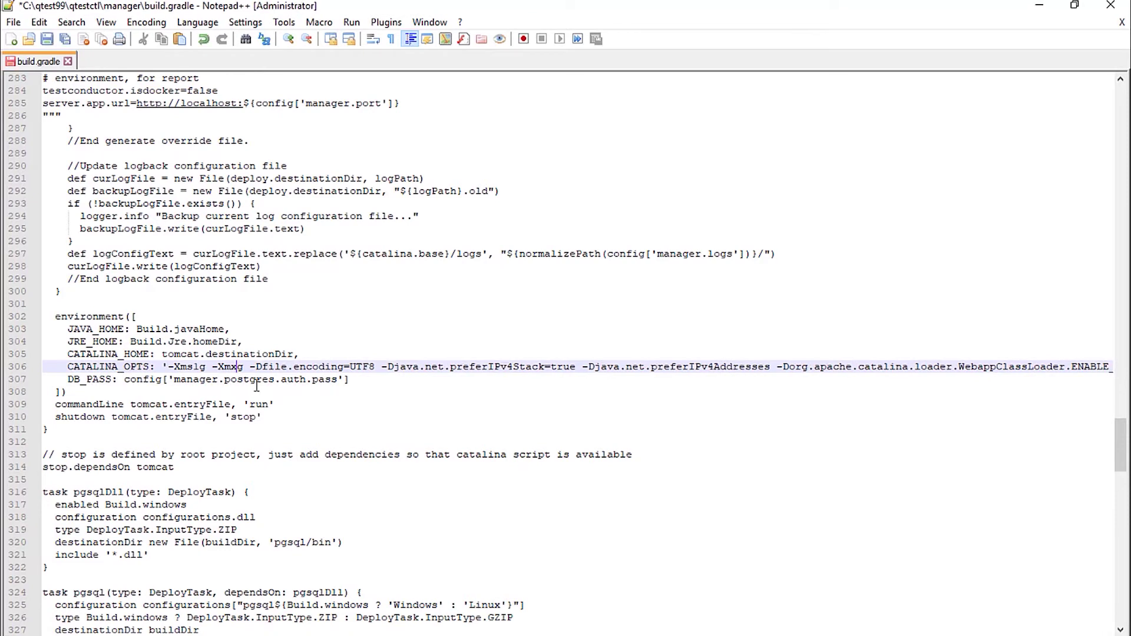
pyautogui.write('8')
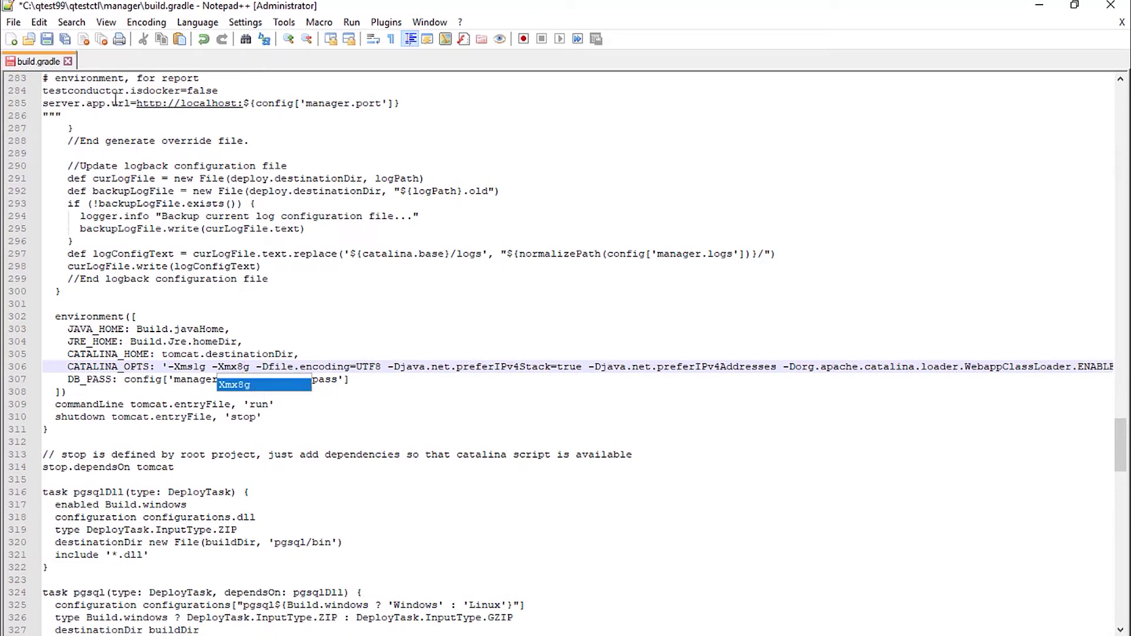
pyautogui.click(50, 40)
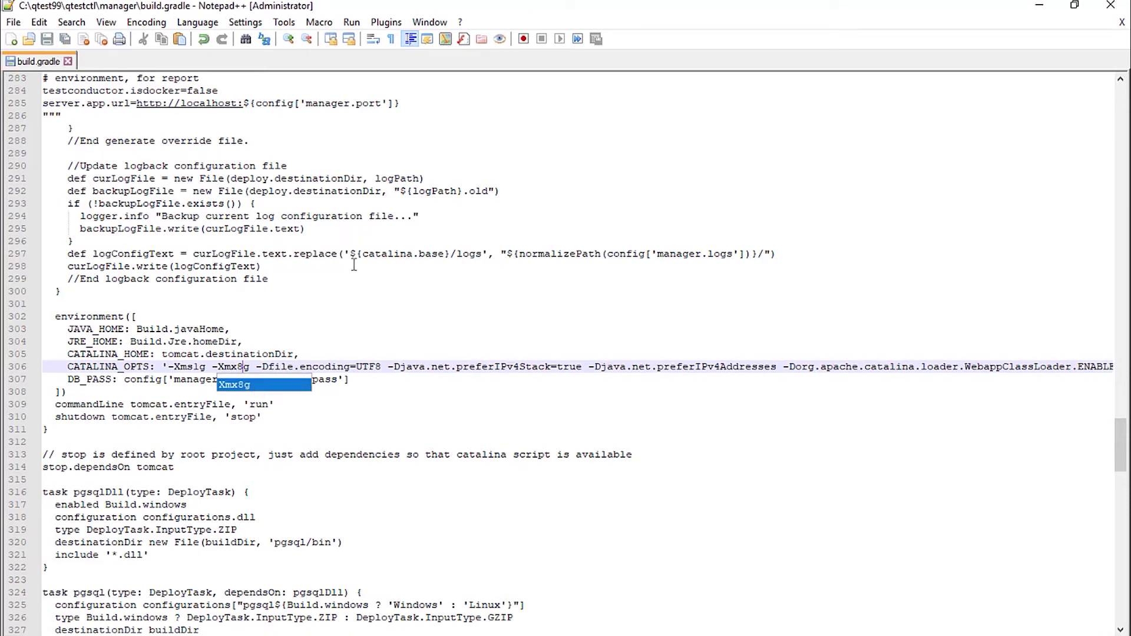
pyautogui.click(338, 281)
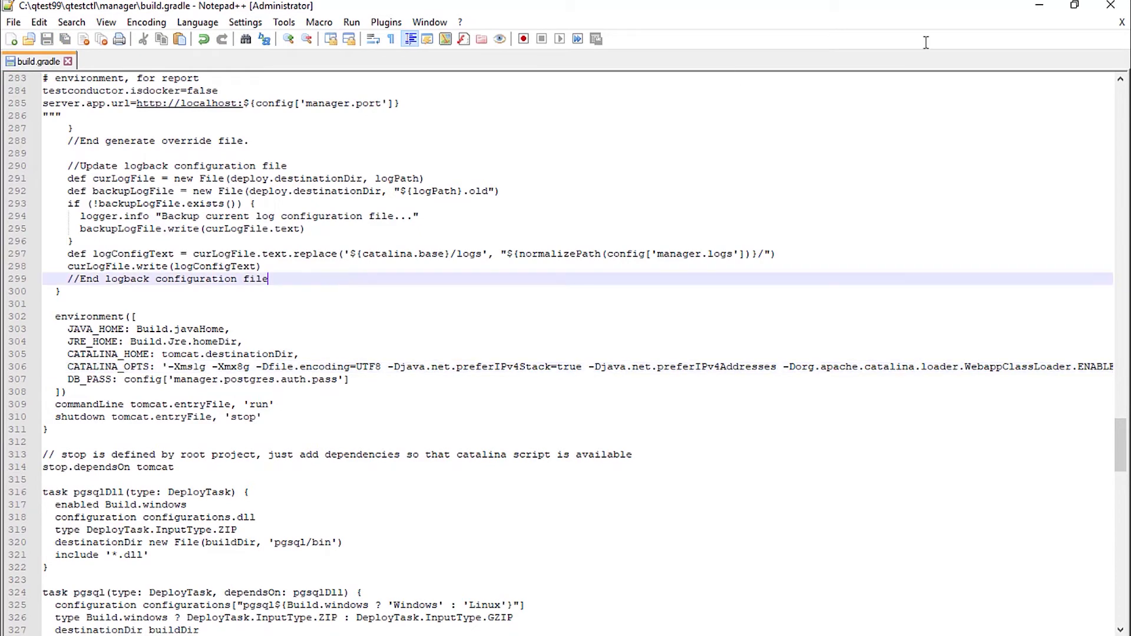
pyautogui.click(1101, 12)
pyautogui.click(1105, 9)
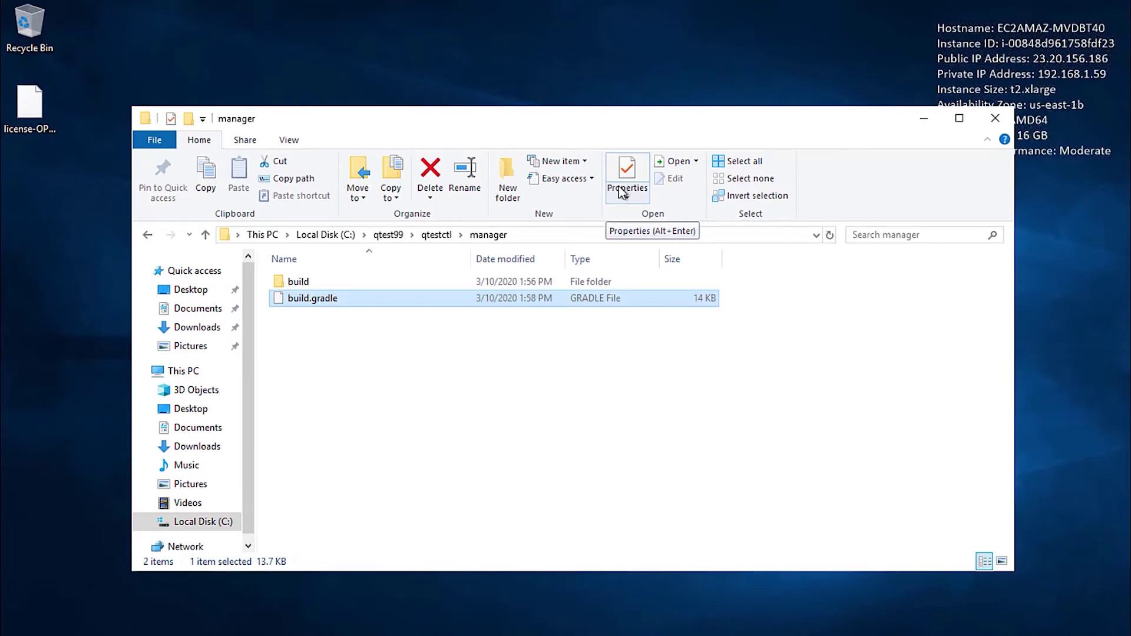
# - Reopen Task Manager and start the qtest service
pyautogui.rightClick(268, 635)
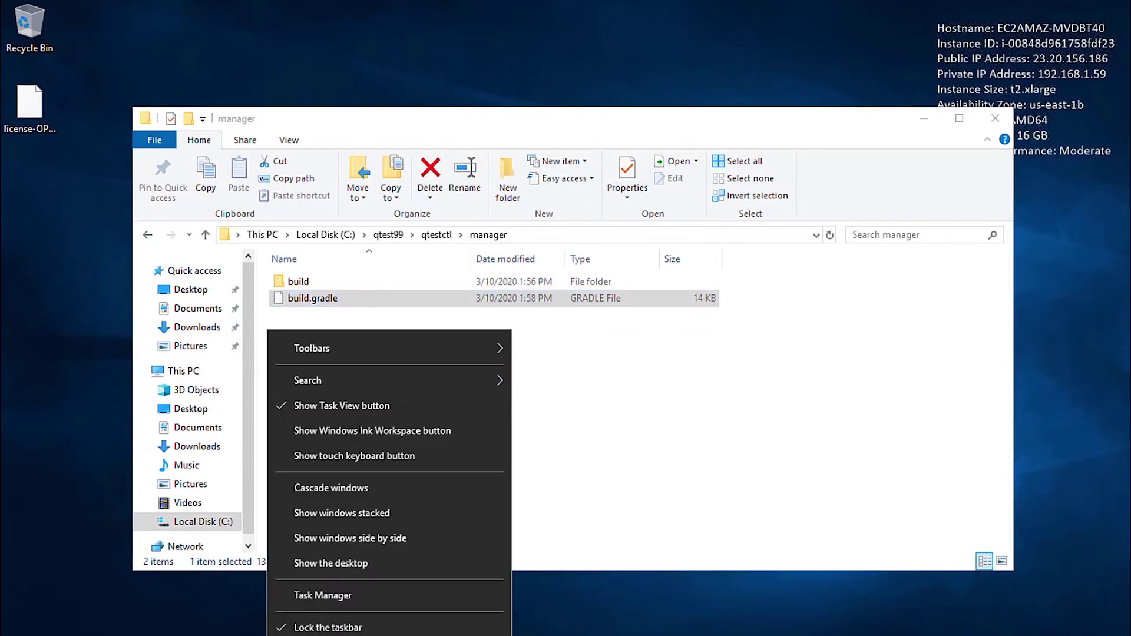
pyautogui.click(317, 598)
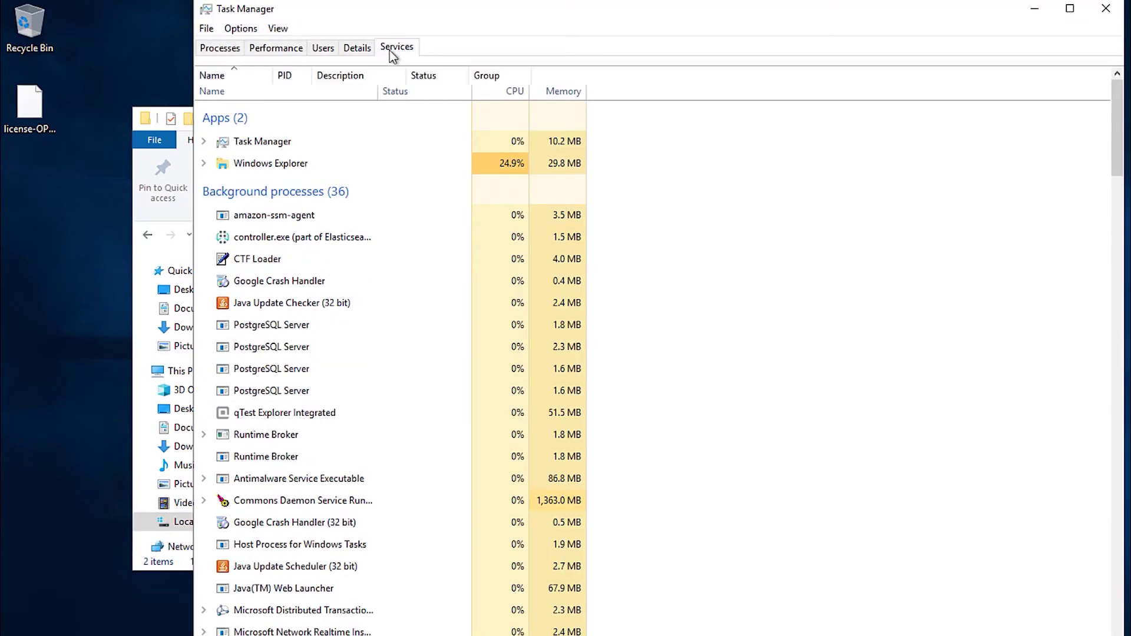
pyautogui.click(390, 51)
pyautogui.scroll(-12, 271, 308)
pyautogui.scroll(-20, 272, 312)
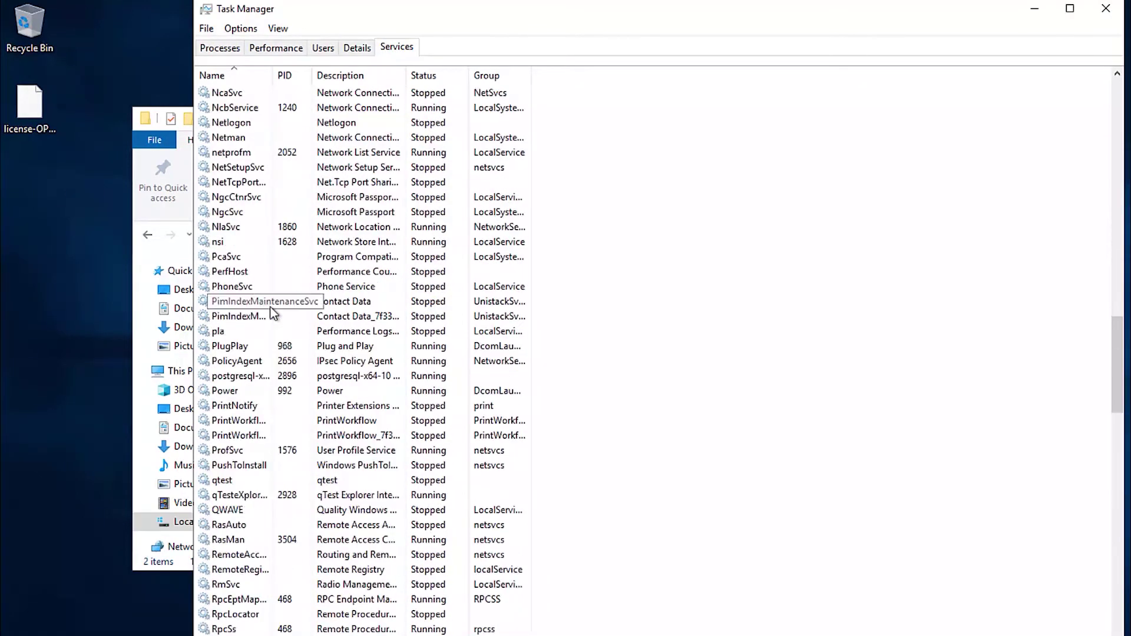
pyautogui.rightClick(331, 488)
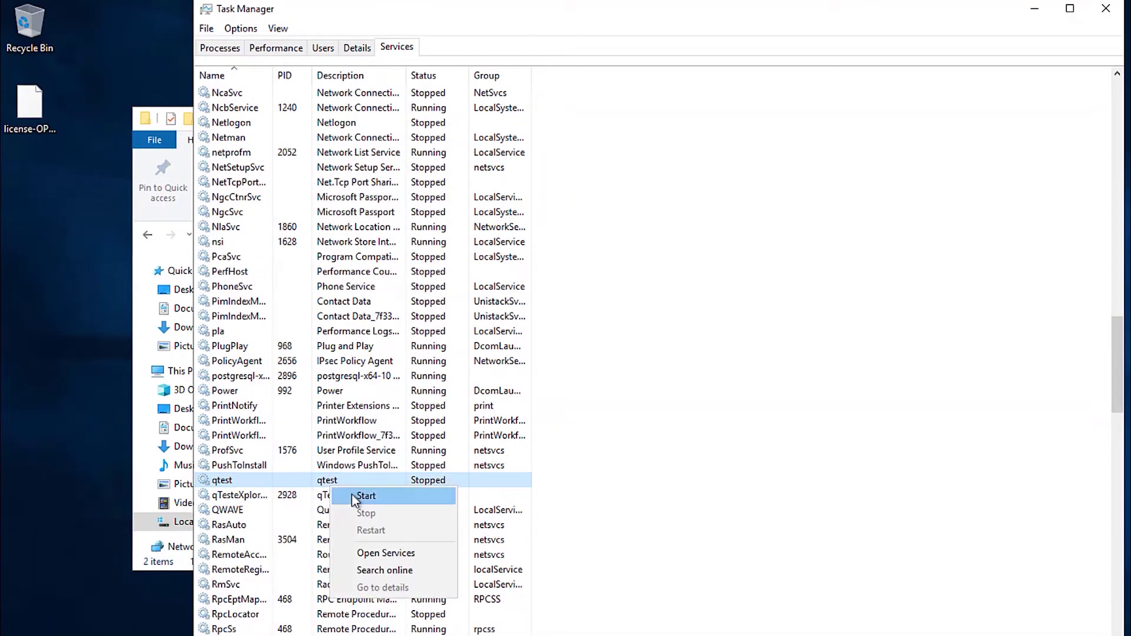
pyautogui.click(352, 494)
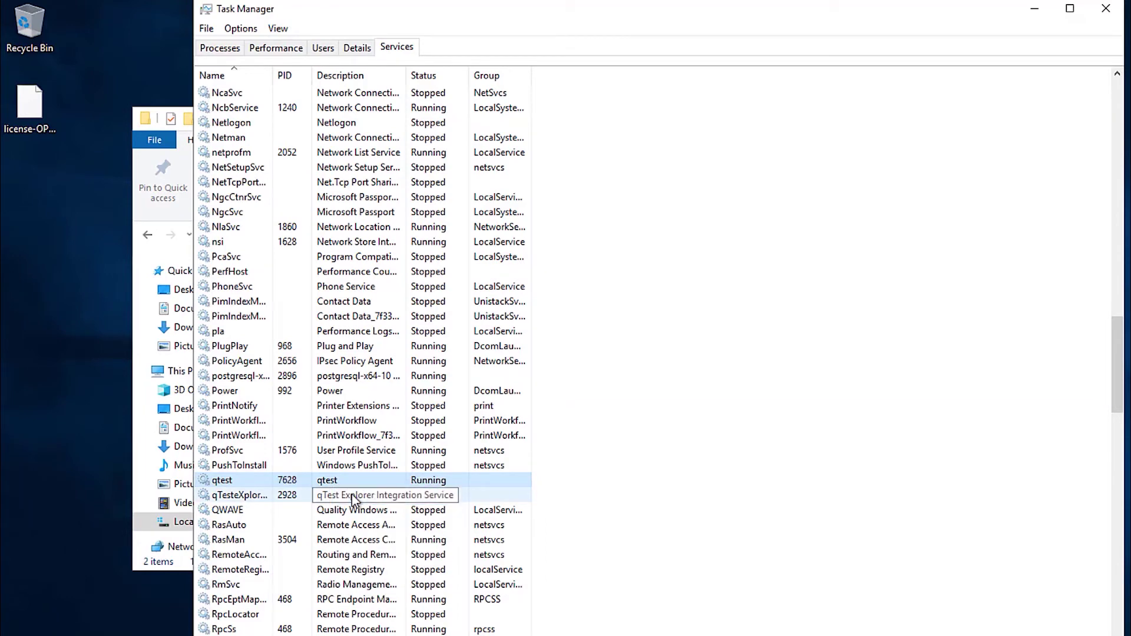
# - Close Task Manager and open the Tomcat logs folder at C:\qtest99\qtestctl\manager\build\tomcat\logs
pyautogui.click(1105, 11)
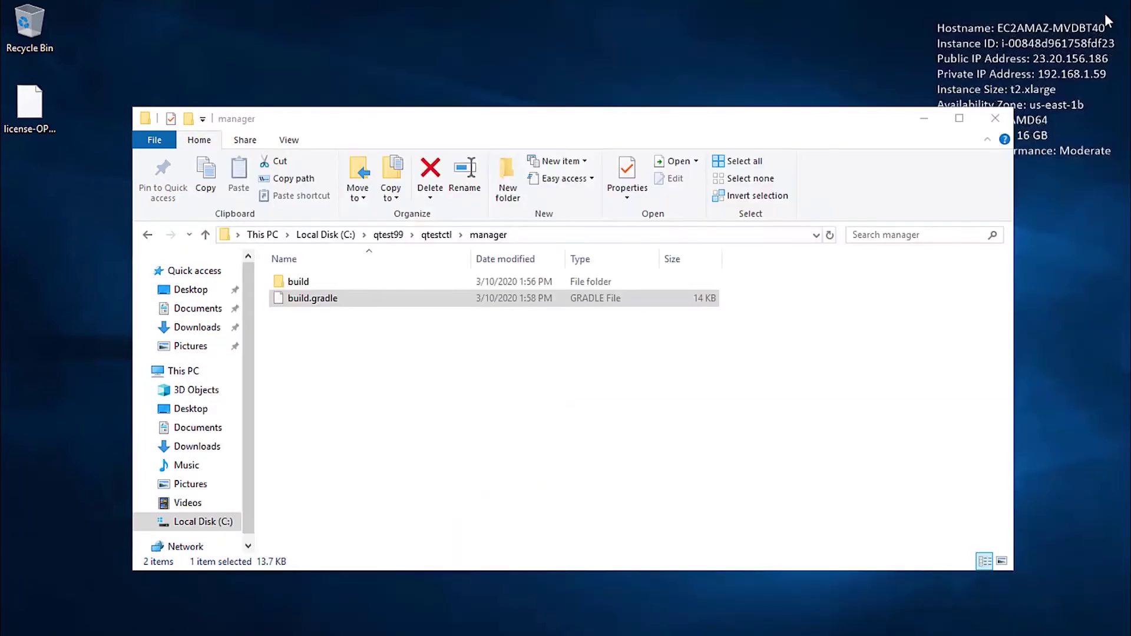
pyautogui.click(388, 235)
pyautogui.doubleClick(304, 289)
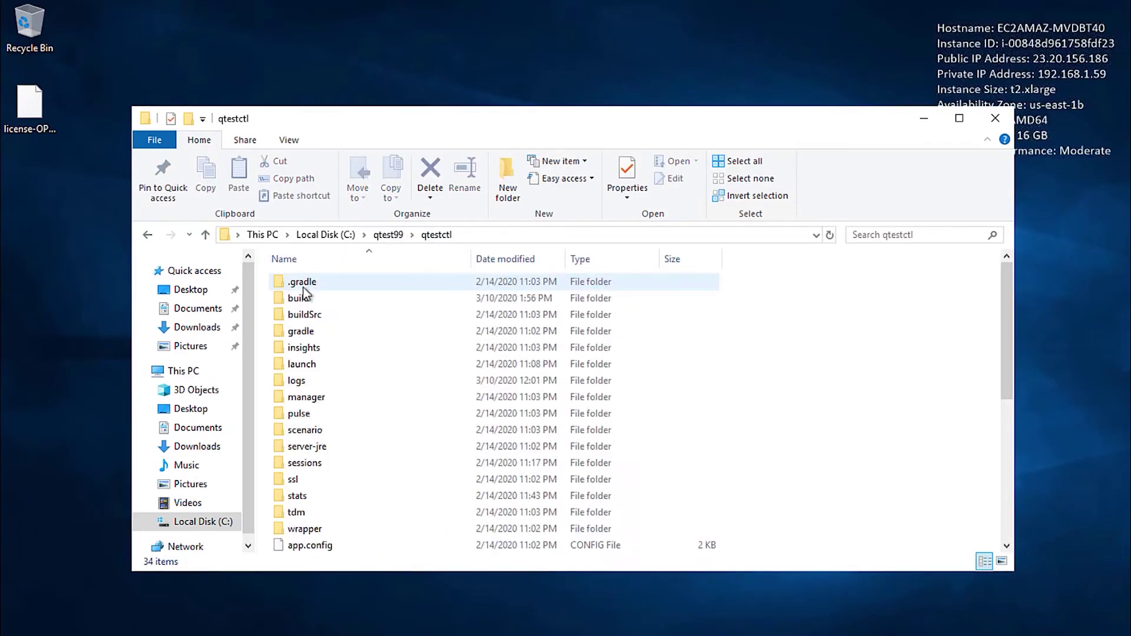
pyautogui.doubleClick(313, 398)
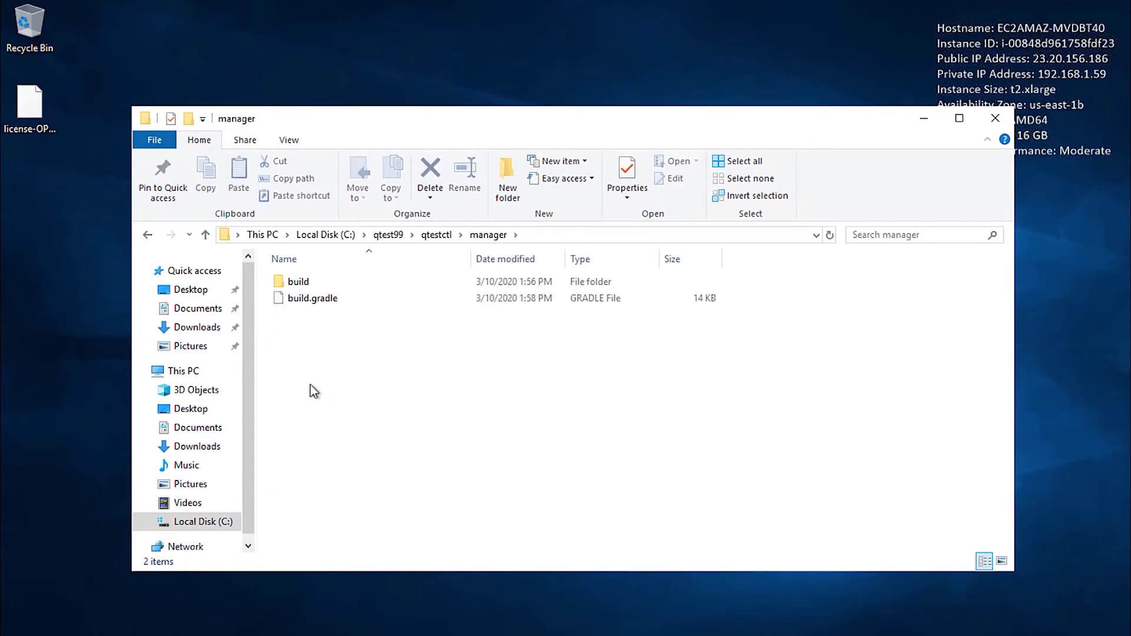
pyautogui.doubleClick(313, 282)
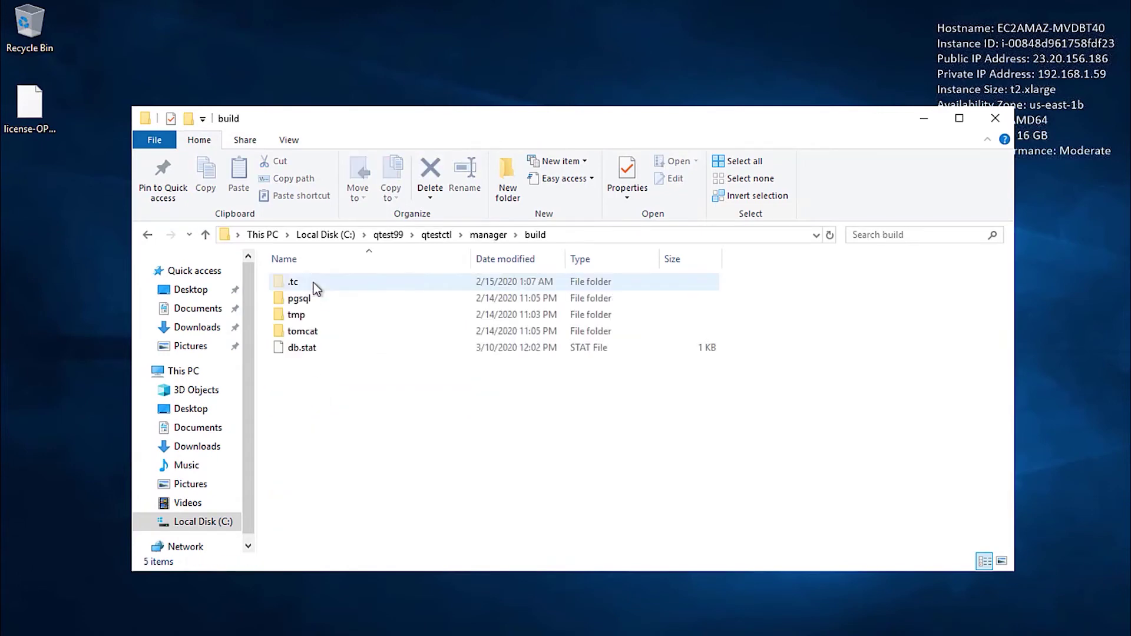
pyautogui.doubleClick(303, 331)
pyautogui.doubleClick(305, 333)
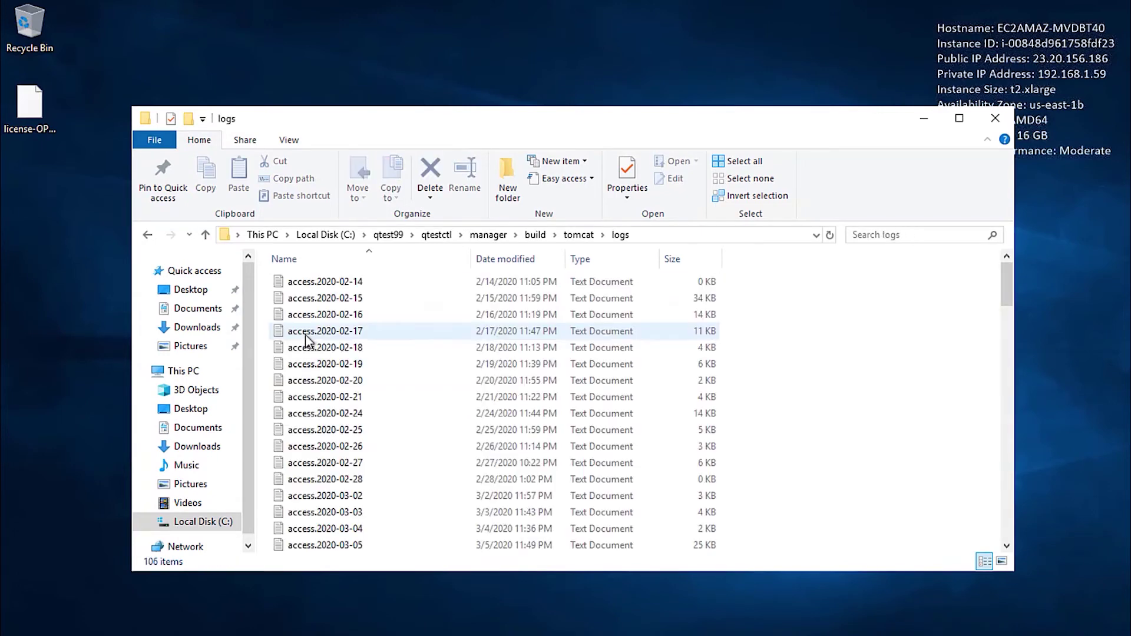
# - Open the catalina.2020-03-10 log and examine the command line arguments of the latest server startup
pyautogui.scroll(-11, 305, 334)
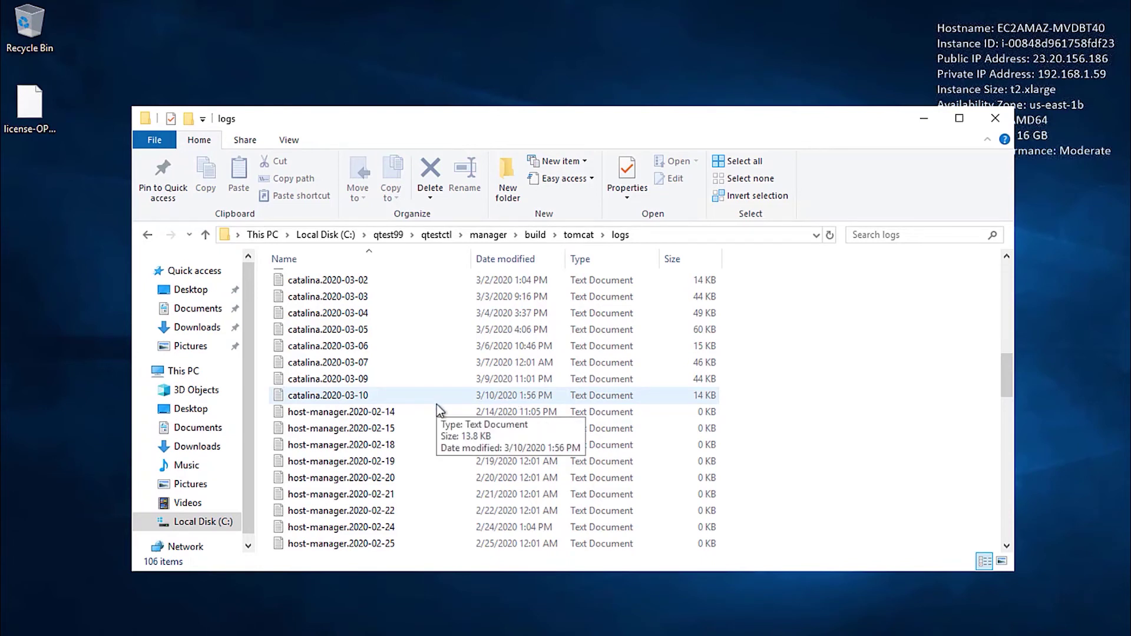
pyautogui.click(377, 398)
pyautogui.scroll(3, 643, 331)
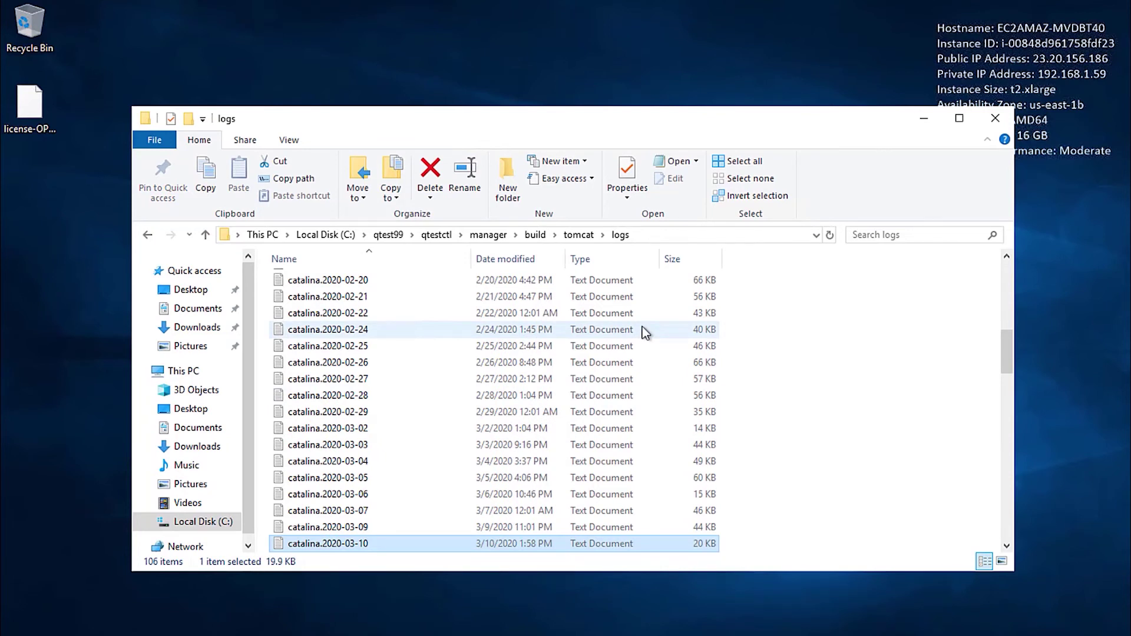
pyautogui.doubleClick(328, 546)
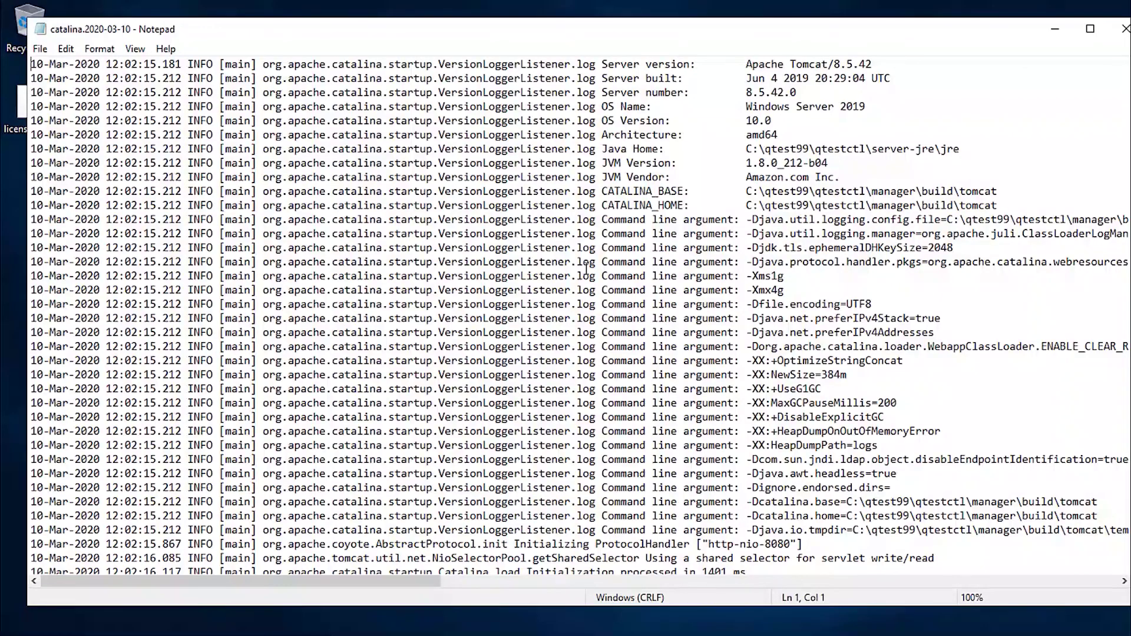
pyautogui.scroll(-20, 586, 270)
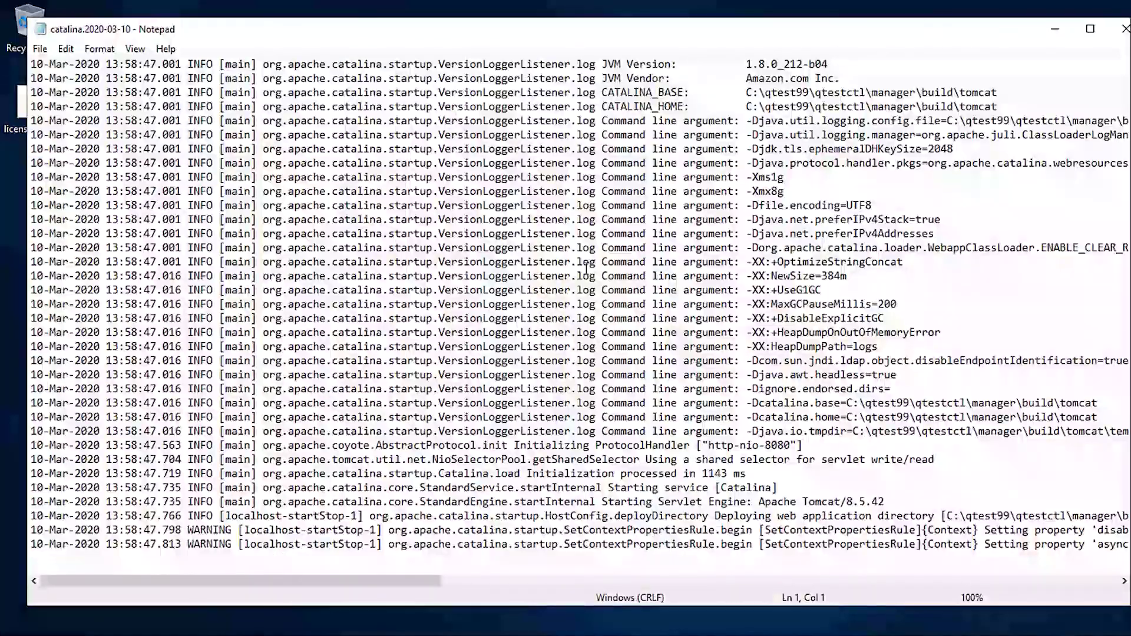
pyautogui.scroll(1, 586, 269)
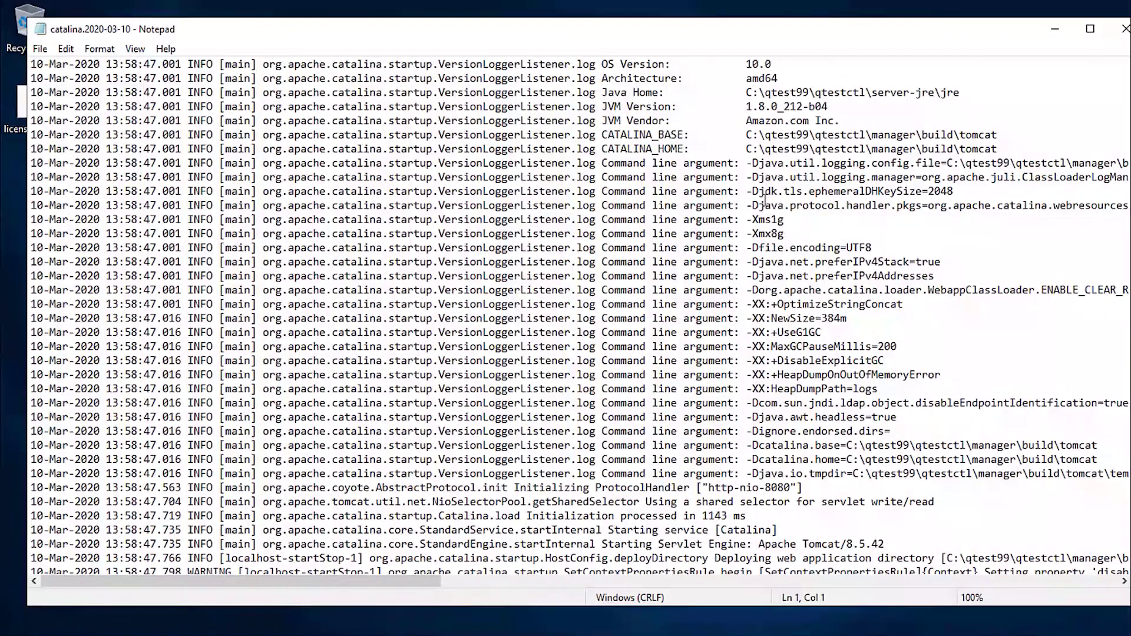
pyautogui.hscroll(5, 764, 202)
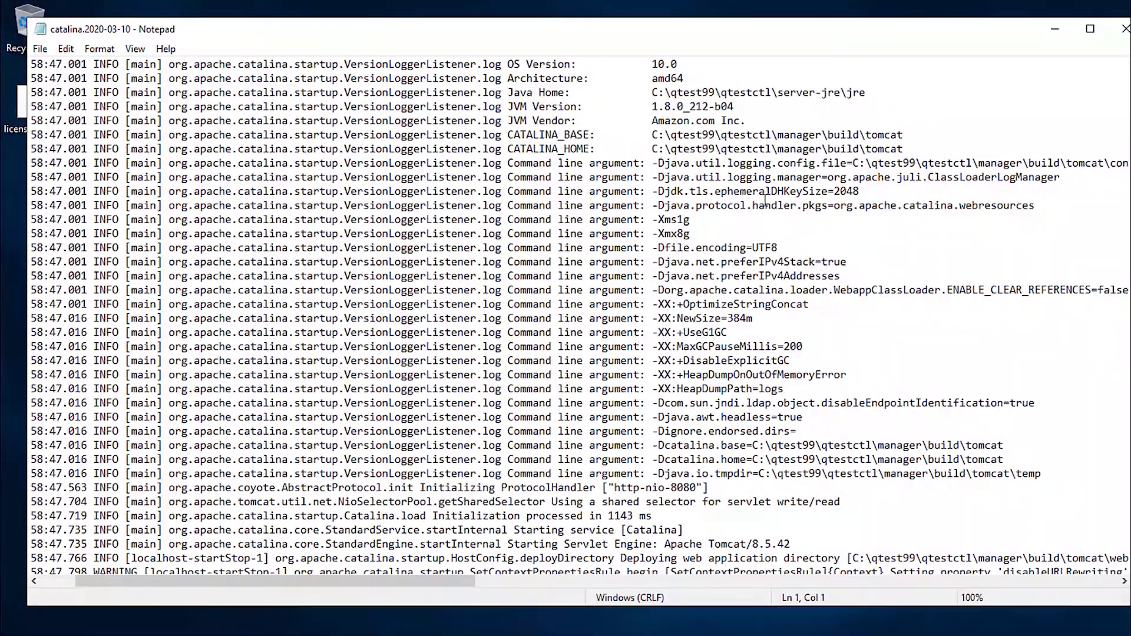
# - Search the log for "xmx" through to the latest startup's entry, check its heap value, and close the log
pyautogui.hotkey('ctrl', 'f')
pyautogui.write('xmx')
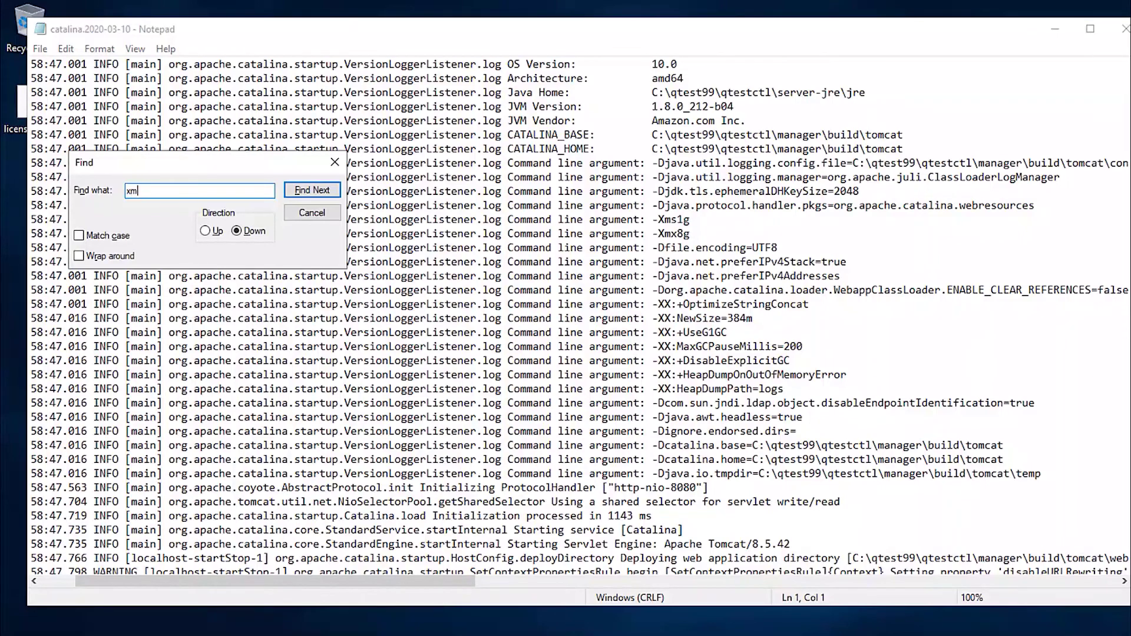
pyautogui.press('Return')
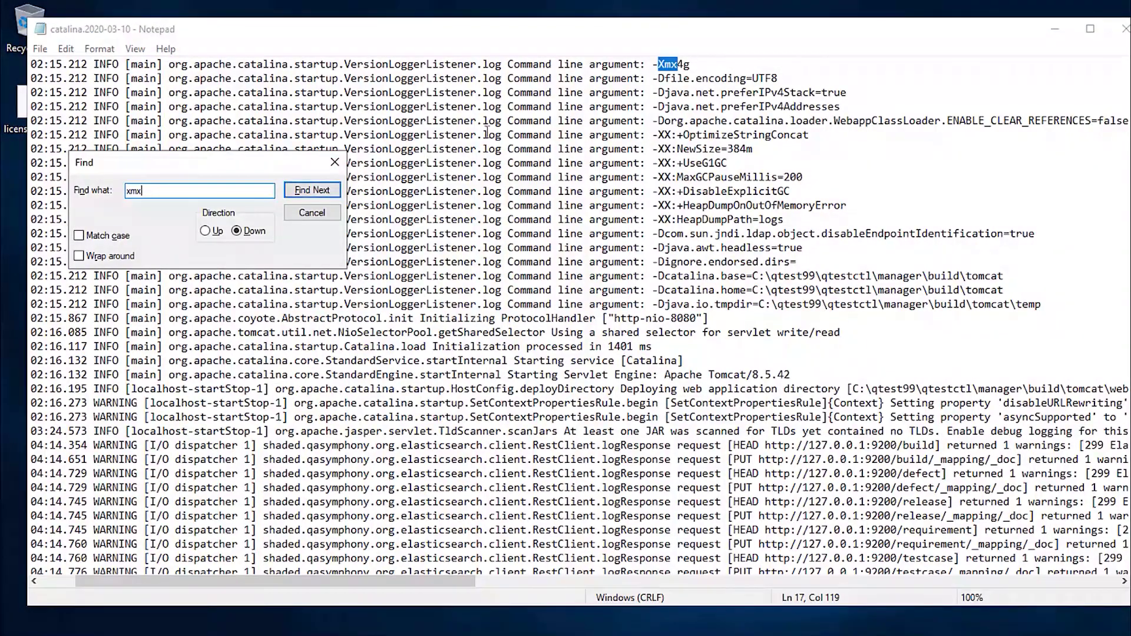
pyautogui.click(327, 194)
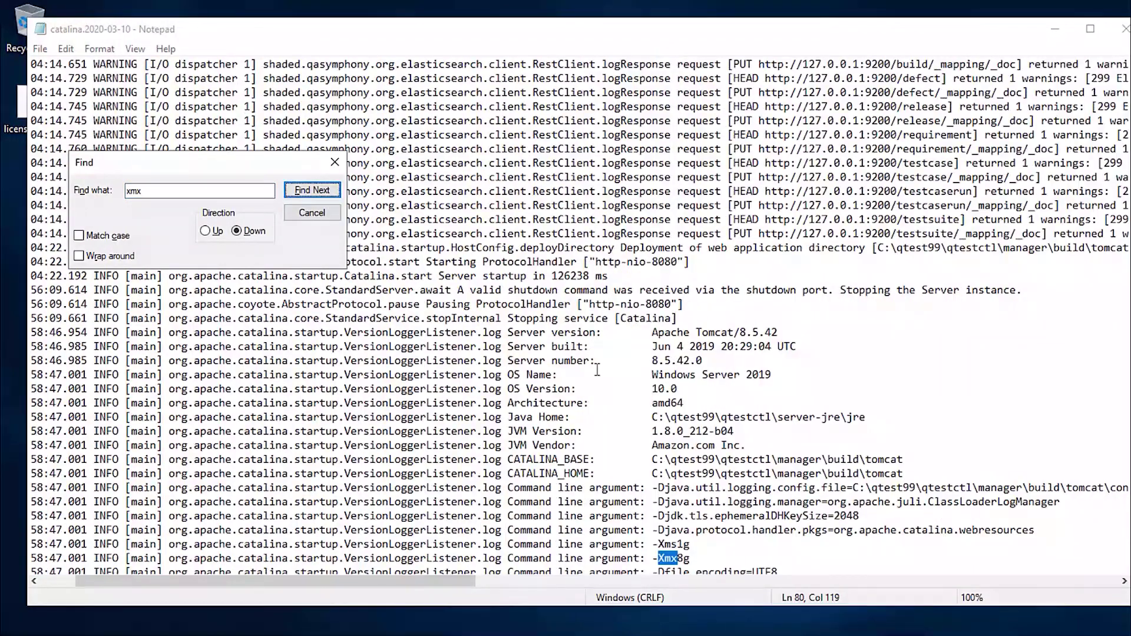
pyautogui.scroll(-2, 703, 434)
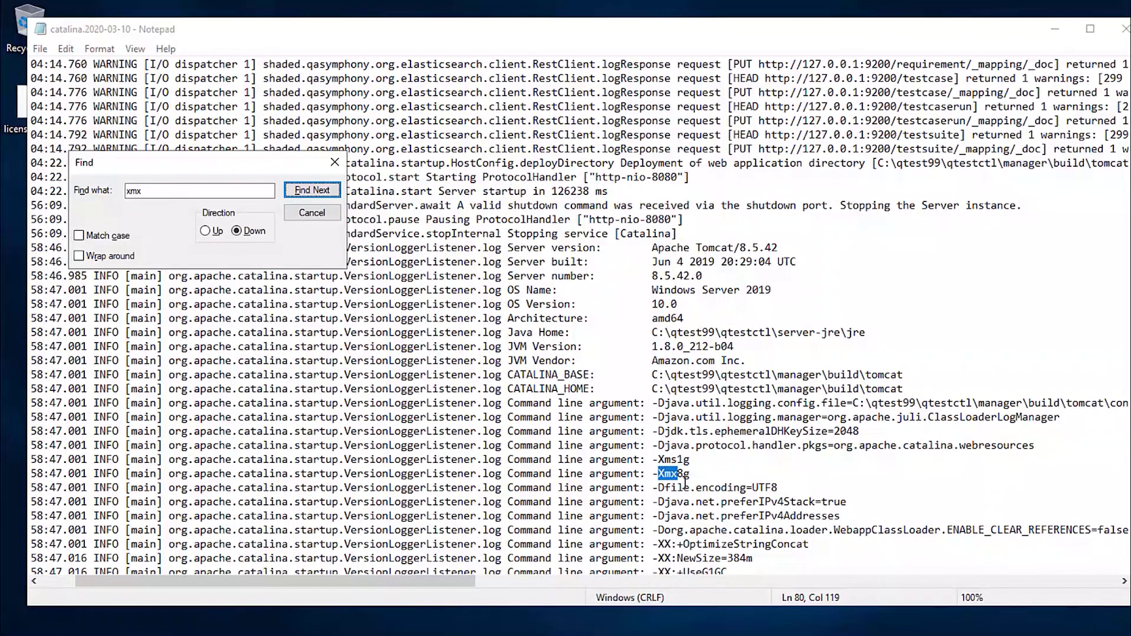
pyautogui.click(335, 162)
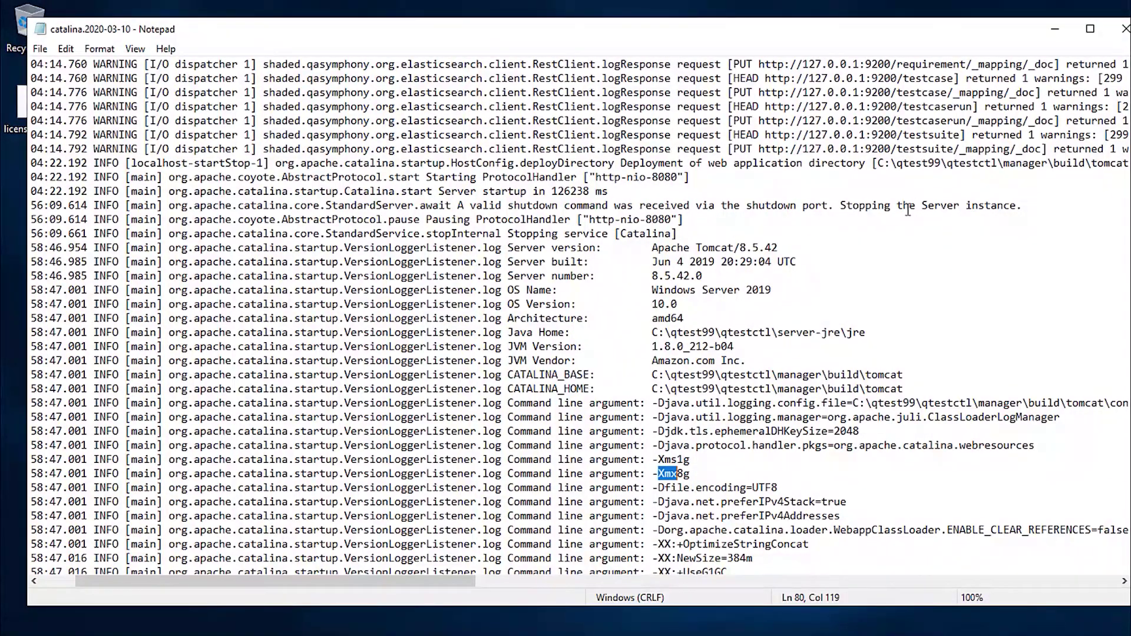
pyautogui.click(1125, 32)
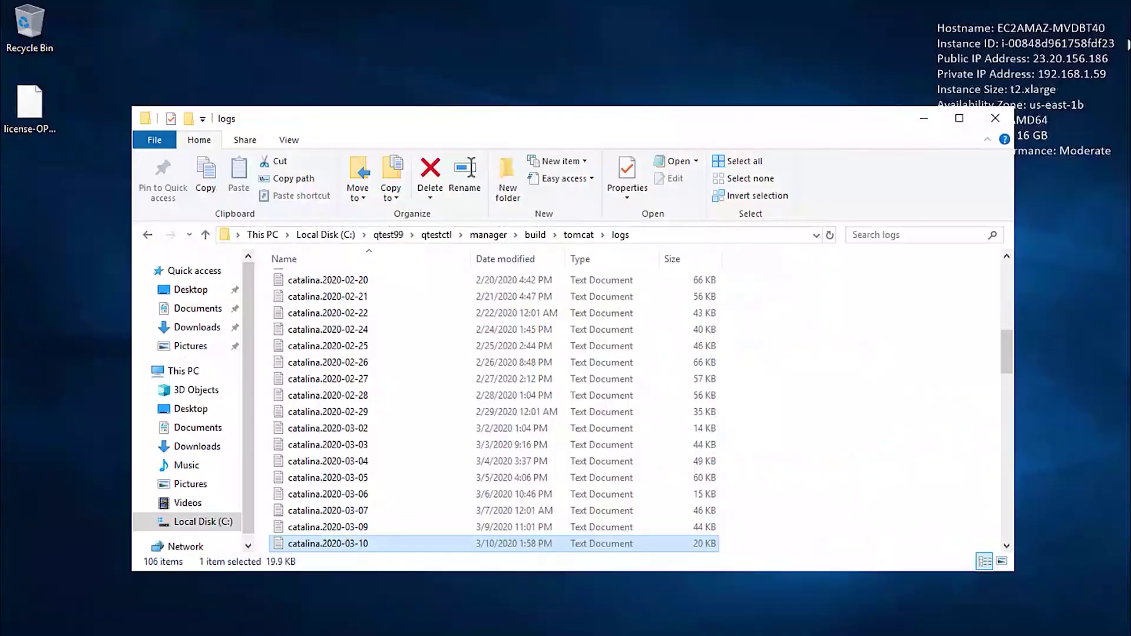